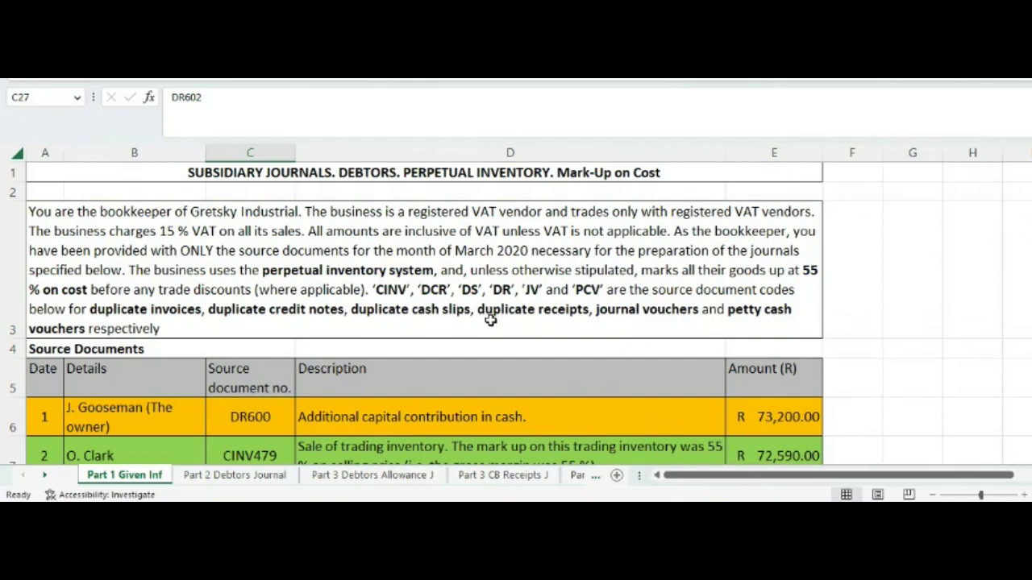
Read through the source document transactions on the Part 1 Given Inf sheet, noting the document codes, descriptions and amounts
scroll(492, 316, down, 3)
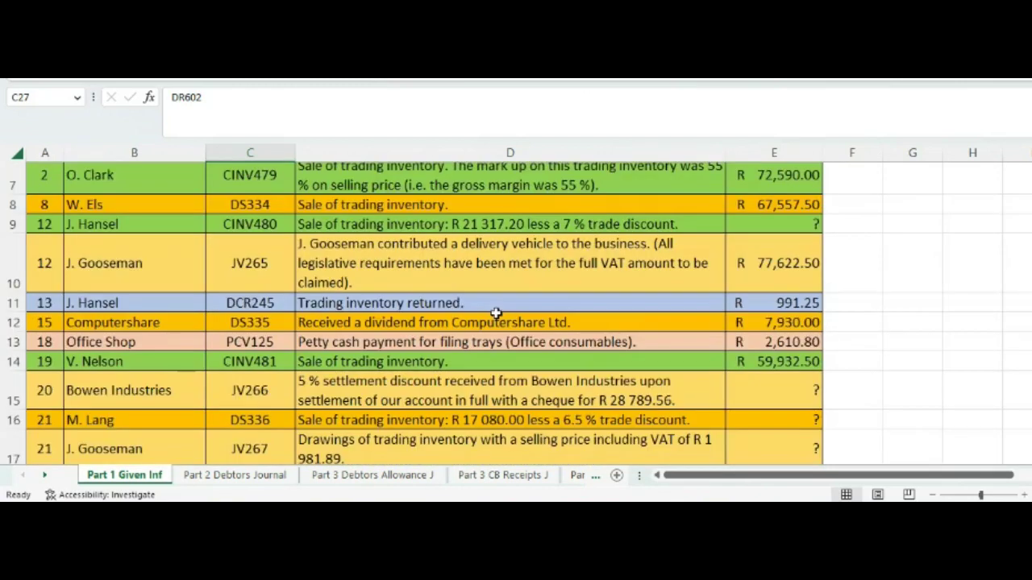
scroll(290, 366, down, 4)
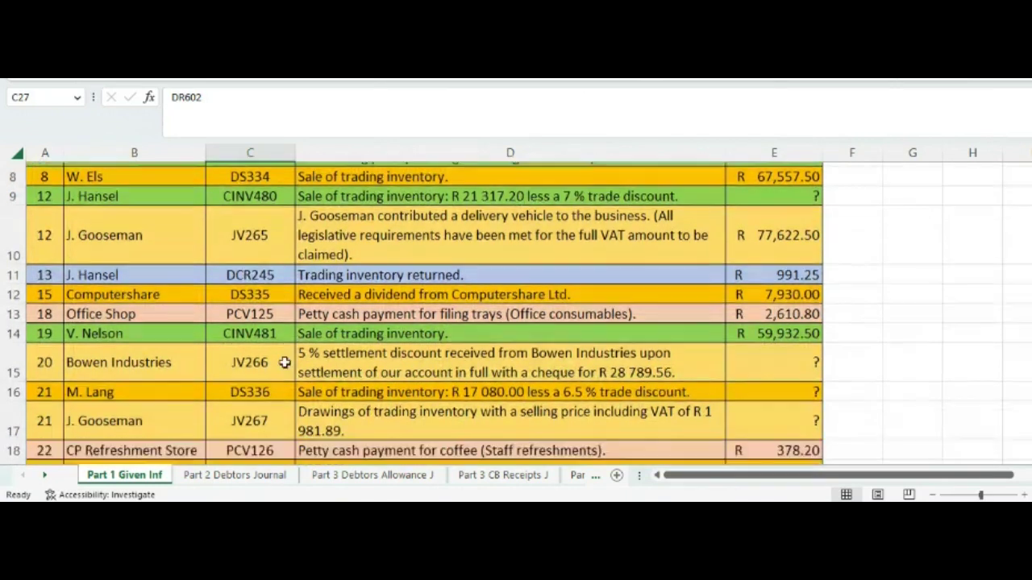
scroll(297, 374, down, 3)
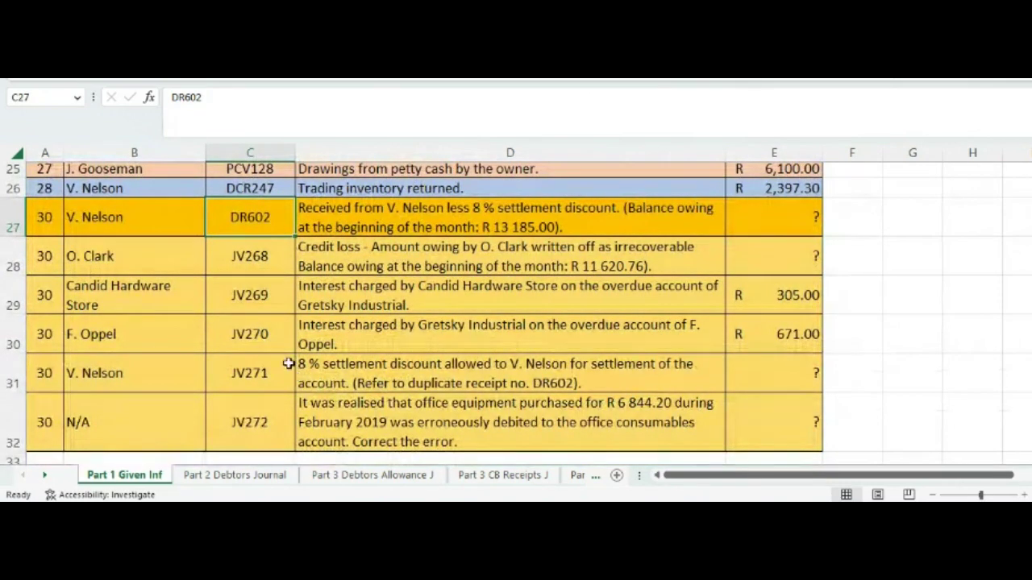
scroll(435, 365, down, 1)
scroll(435, 365, up, 8)
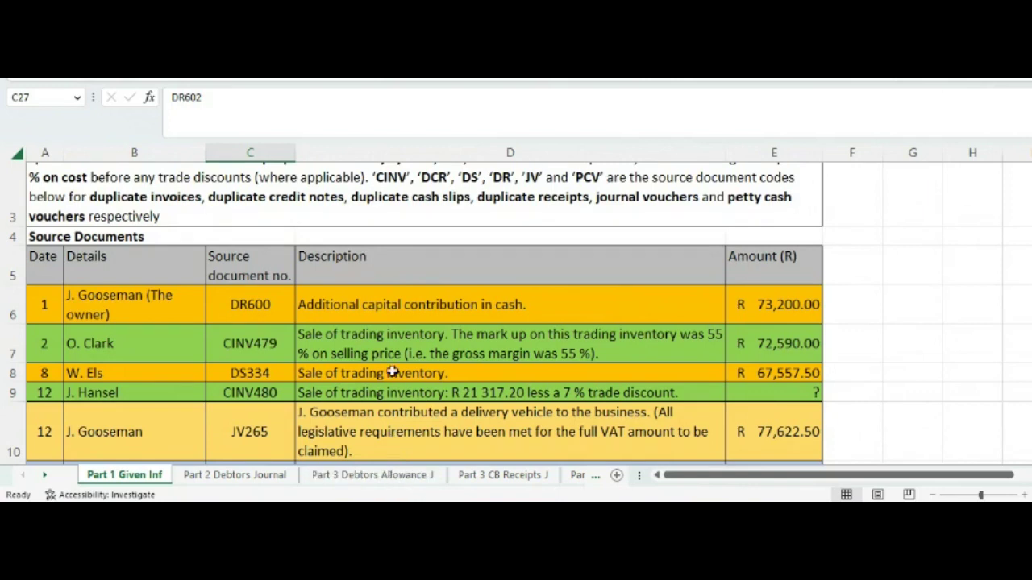
scroll(396, 364, down, 3)
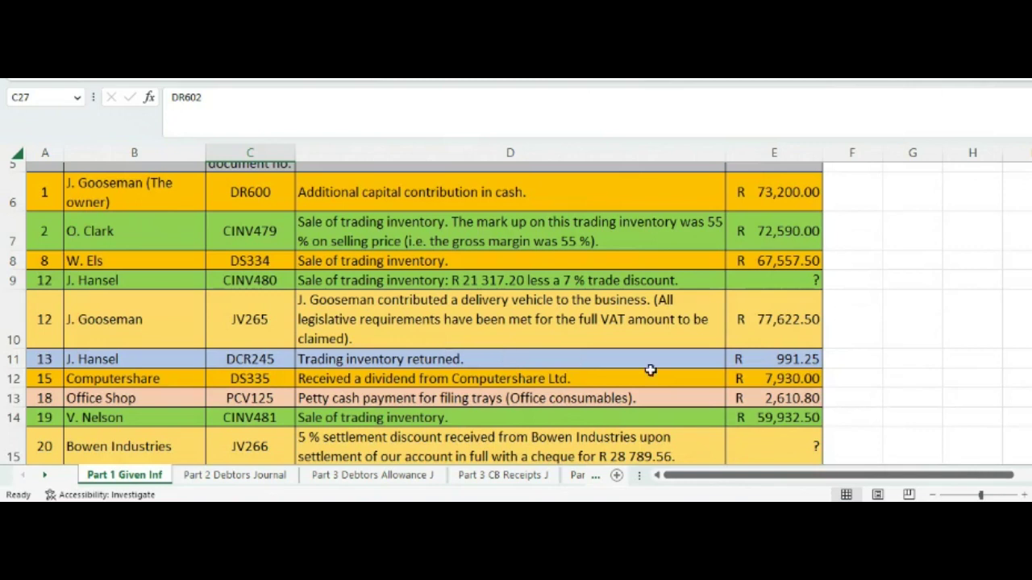
scroll(261, 362, down, 1)
scroll(261, 362, down, 3)
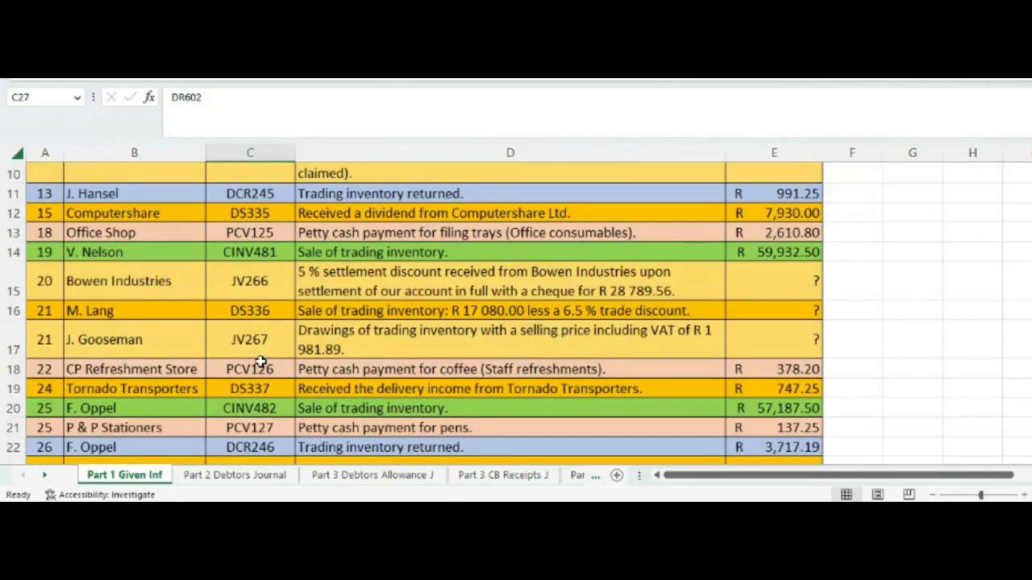
scroll(261, 362, down, 3)
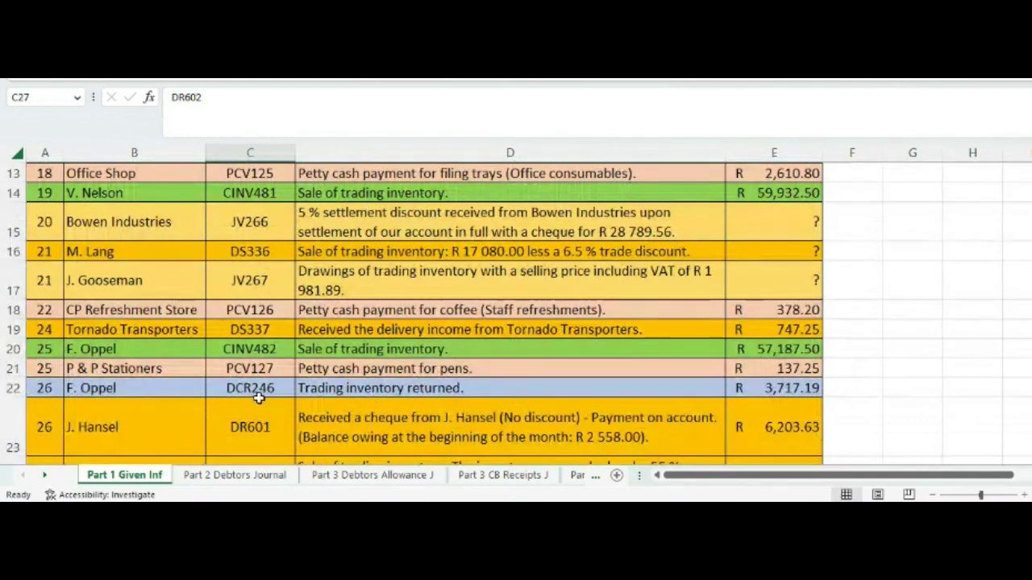
scroll(363, 389, down, 6)
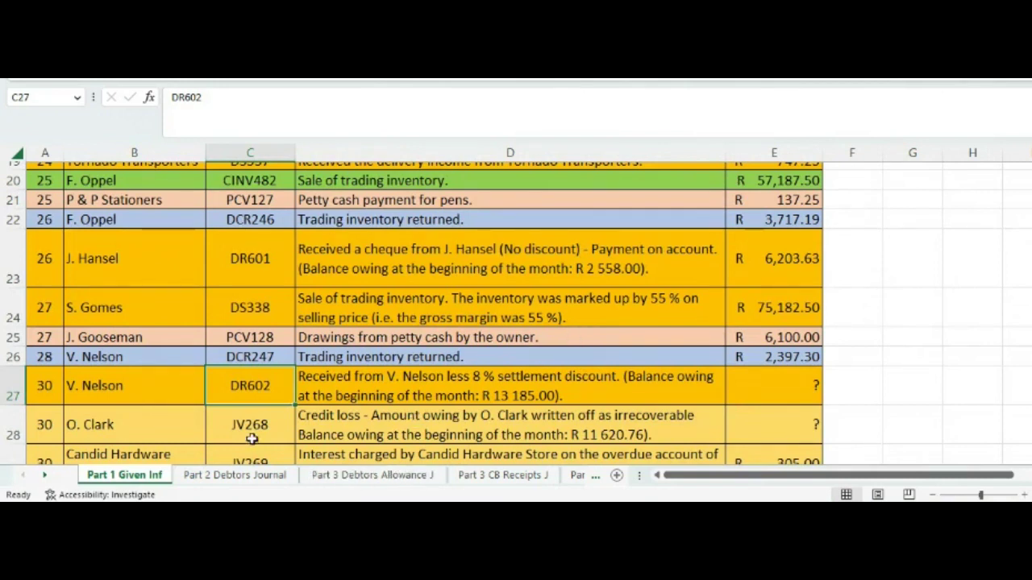
Review the bookkeeping instructions and recheck the source document list for the duplicate credit notes coded DCR
scroll(190, 427, up, 4)
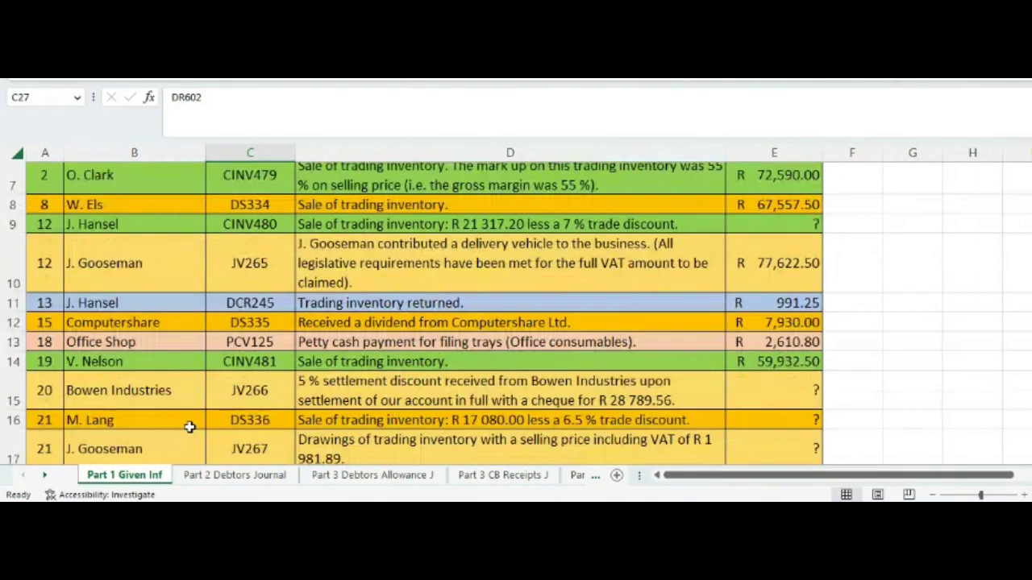
scroll(189, 427, up, 2)
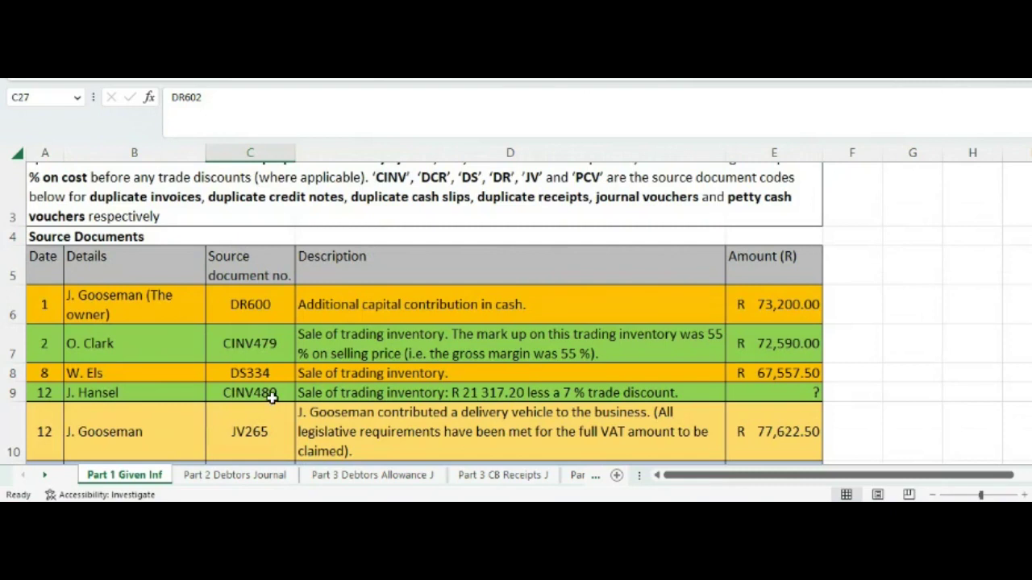
scroll(325, 373, up, 1)
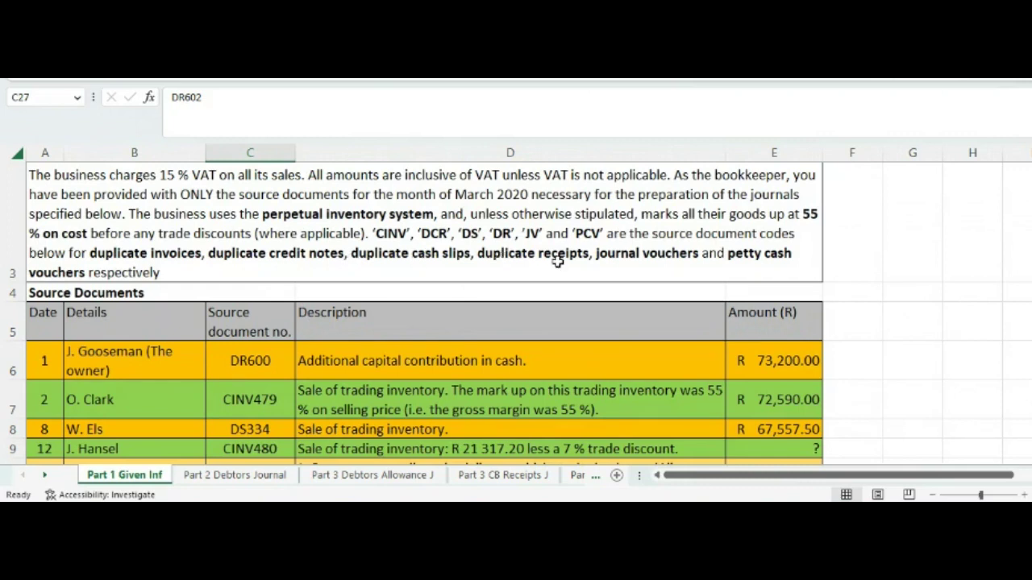
scroll(484, 279, down, 1)
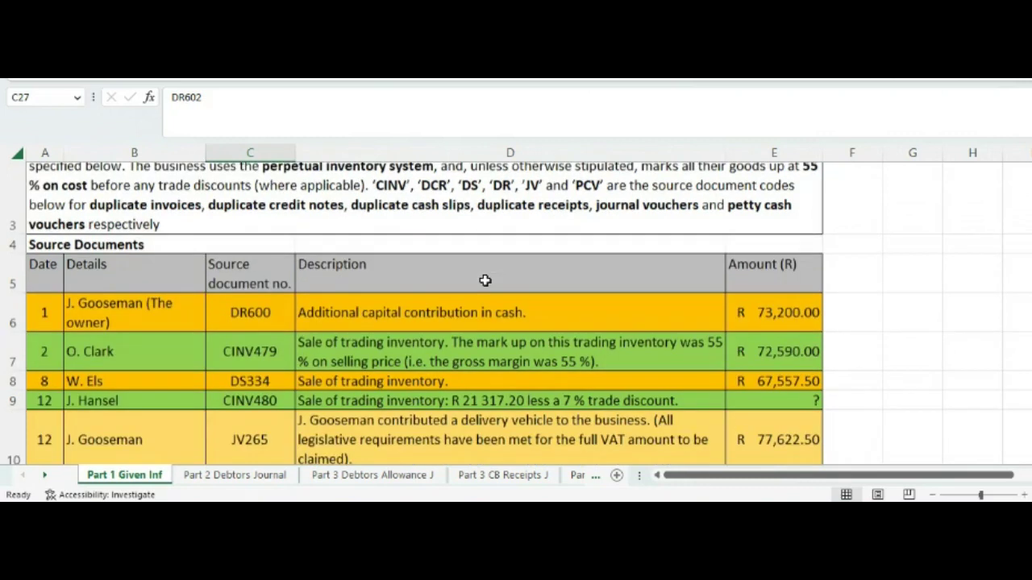
scroll(468, 277, down, 1)
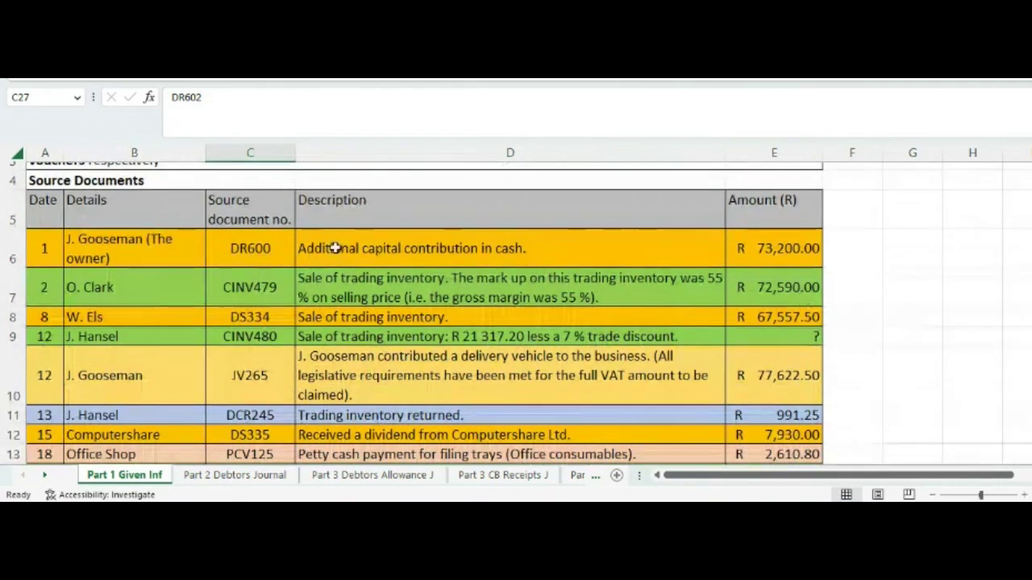
scroll(333, 244, down, 1)
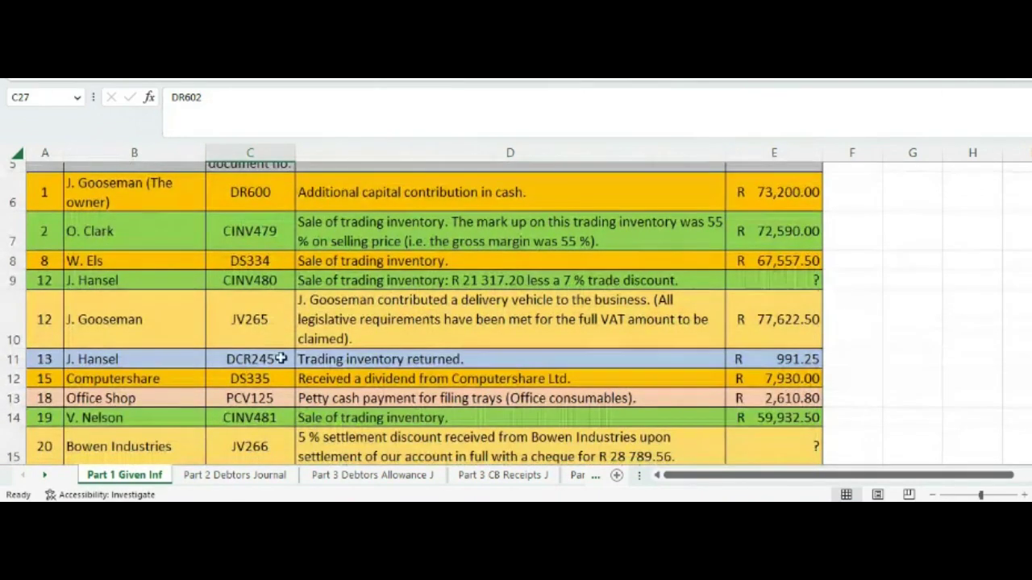
scroll(282, 382, down, 2)
scroll(282, 381, down, 2)
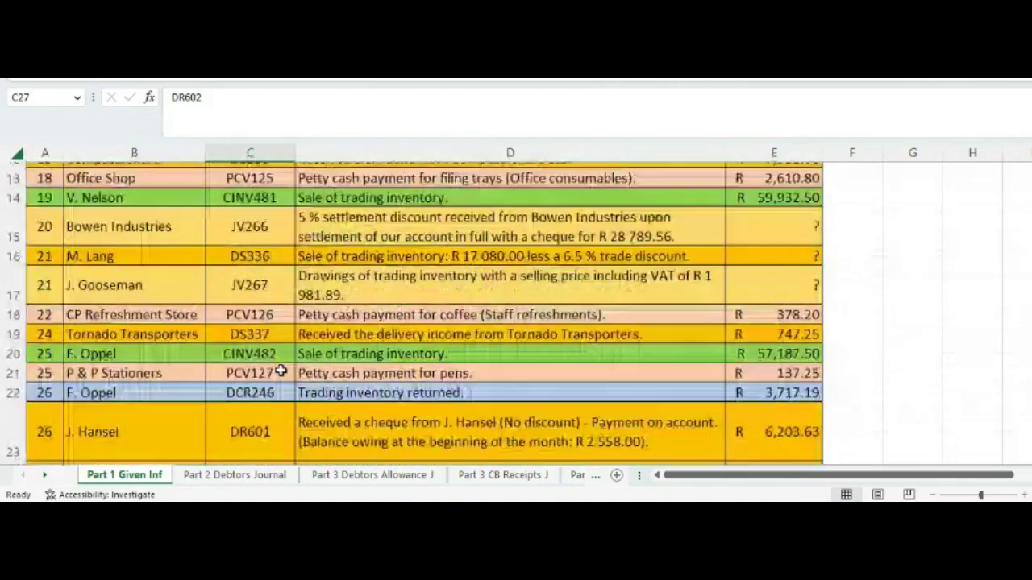
scroll(286, 375, down, 4)
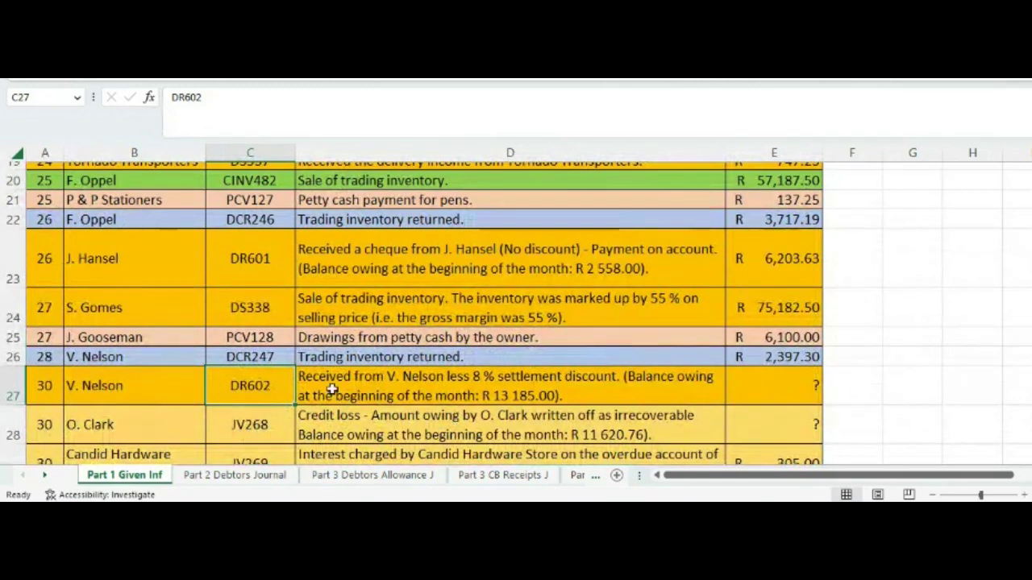
On the Part 3 Debtors Allowance J sheet, set the font colour of the Debtors Control formula in G3 to black
click(381, 476)
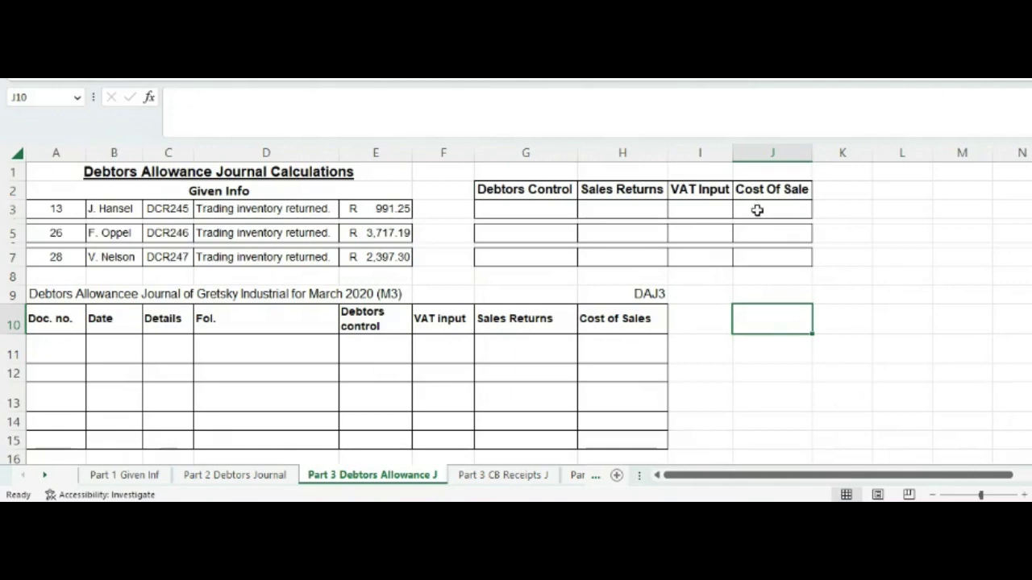
click(520, 211)
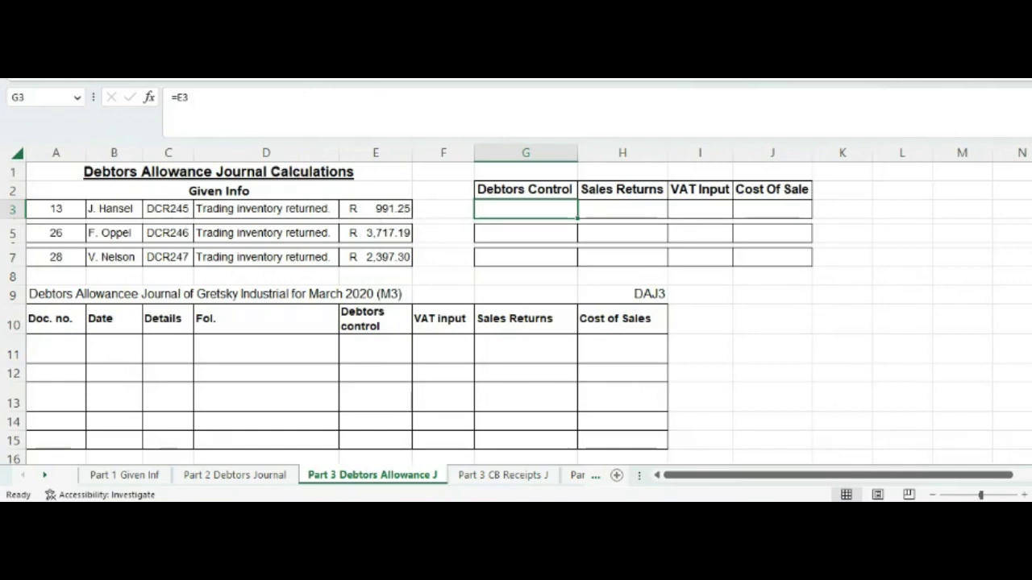
click(296, 79)
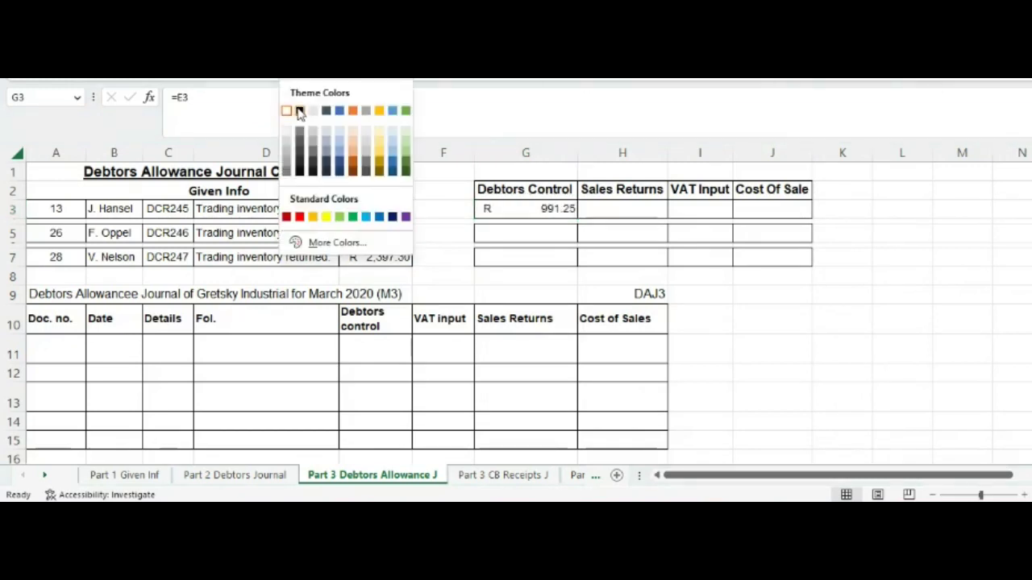
click(297, 109)
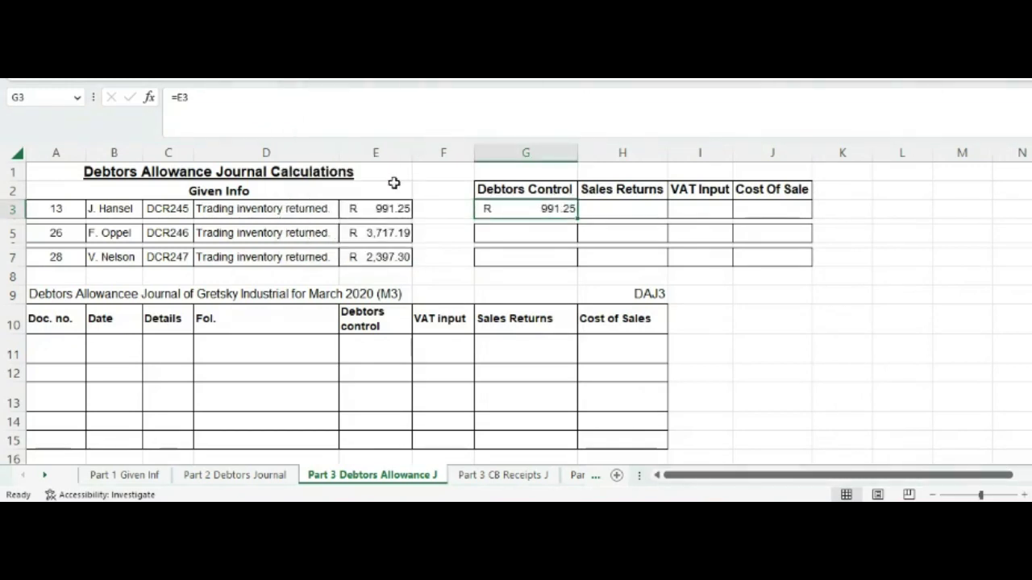
Set the font colour of the Sales Returns, VAT Input and Cost Of Sale formulas in H3:J3 to black
click(618, 209)
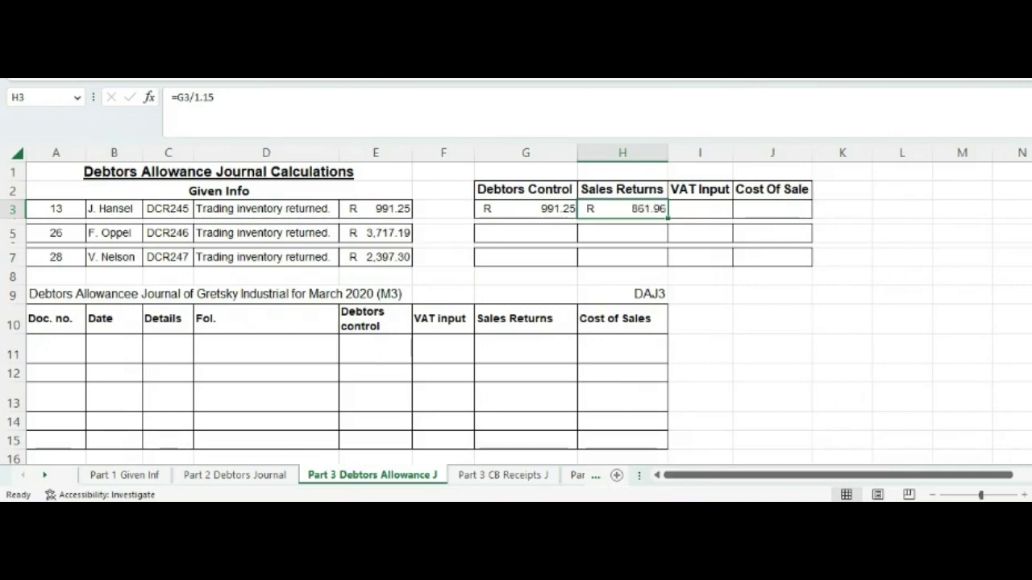
click(718, 210)
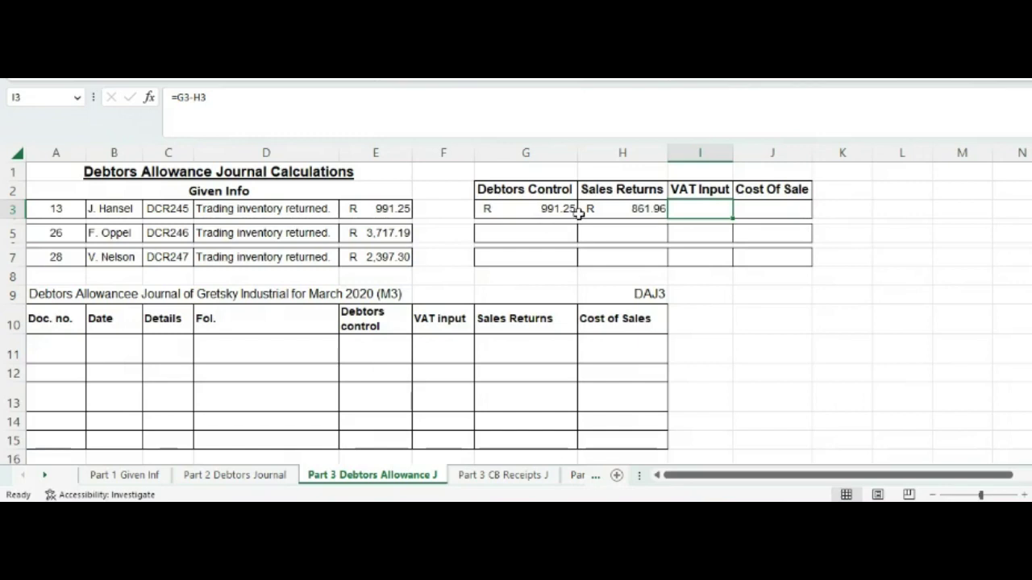
click(760, 207)
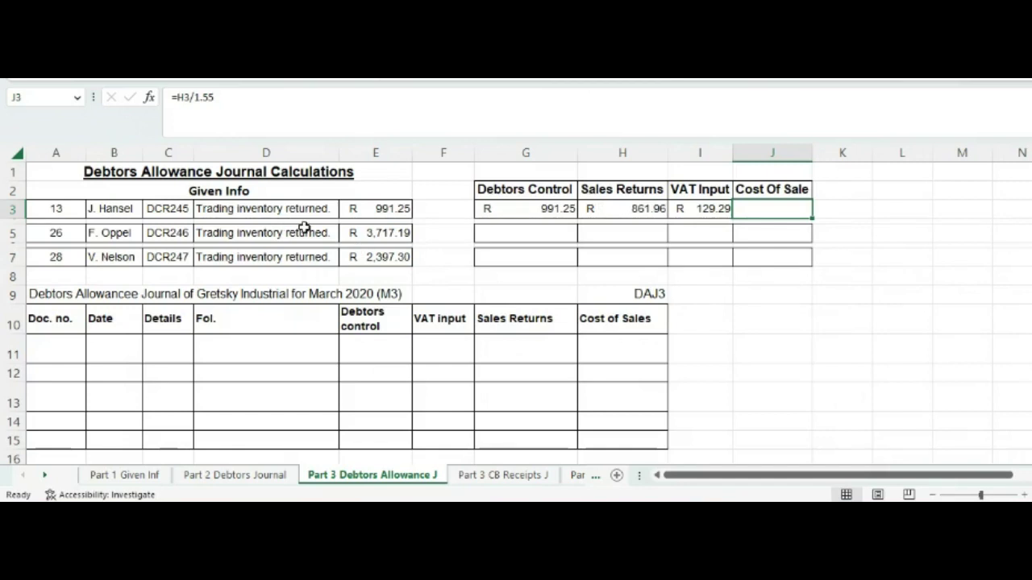
click(630, 209)
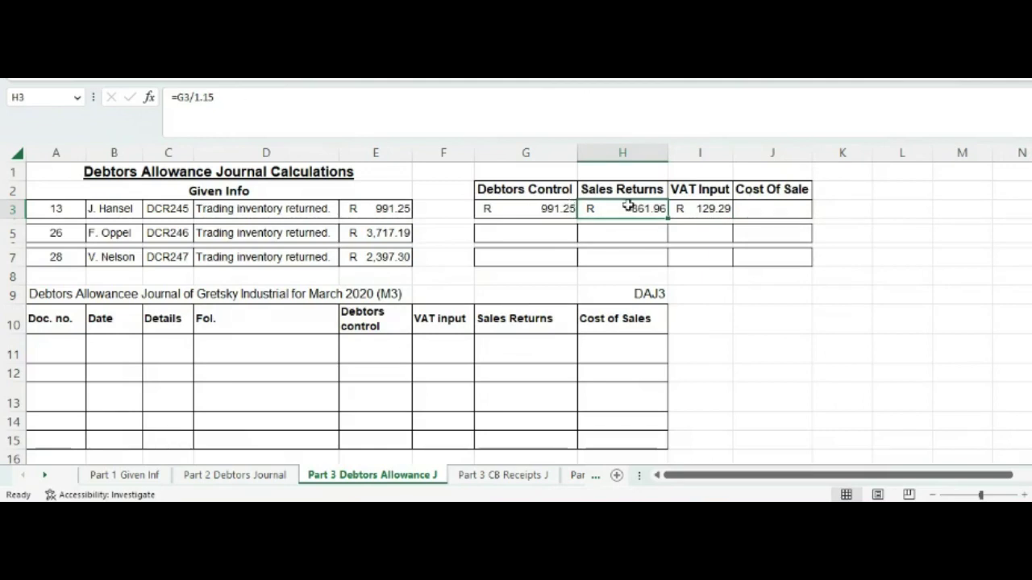
click(751, 204)
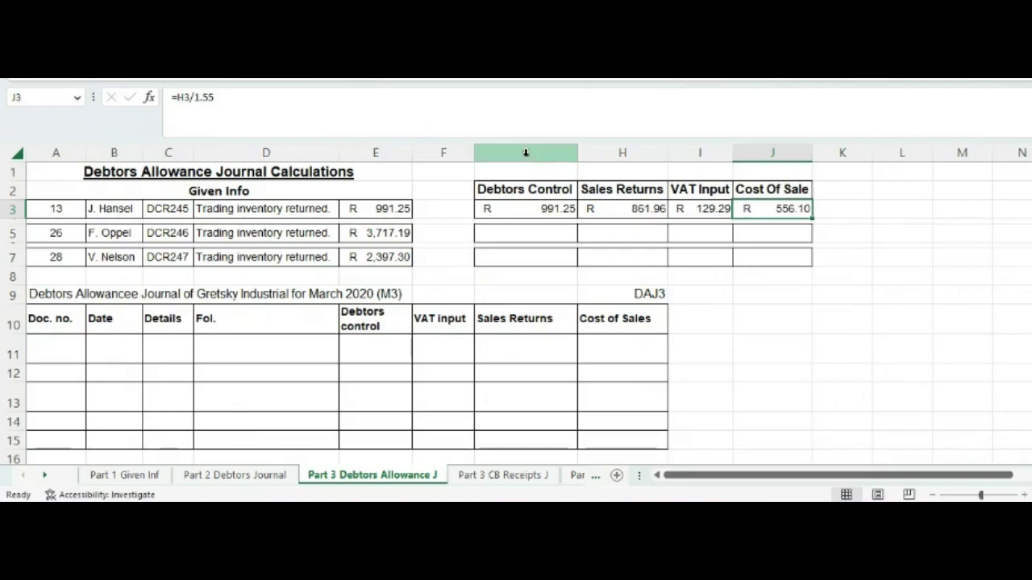
Show the calculations for DCR246 and DCR247 in G5:J7 with a black font
drag(564, 233, 756, 255)
key(ctrl+v)
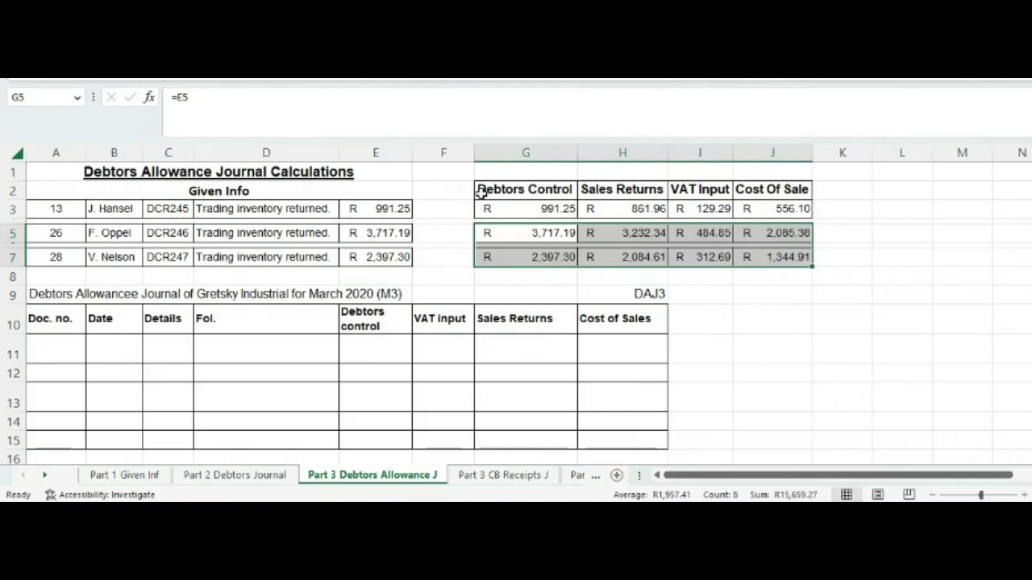
click(737, 299)
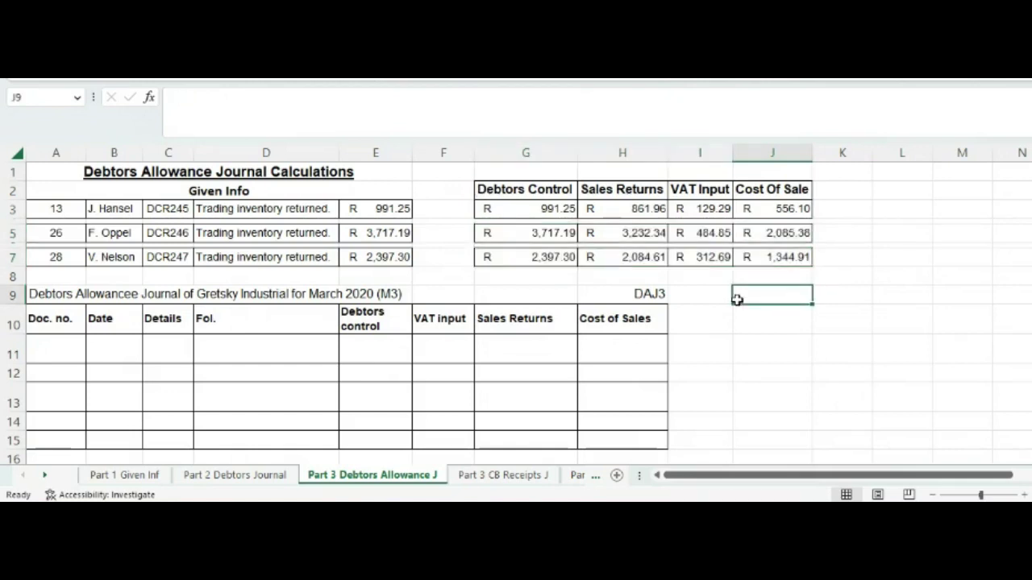
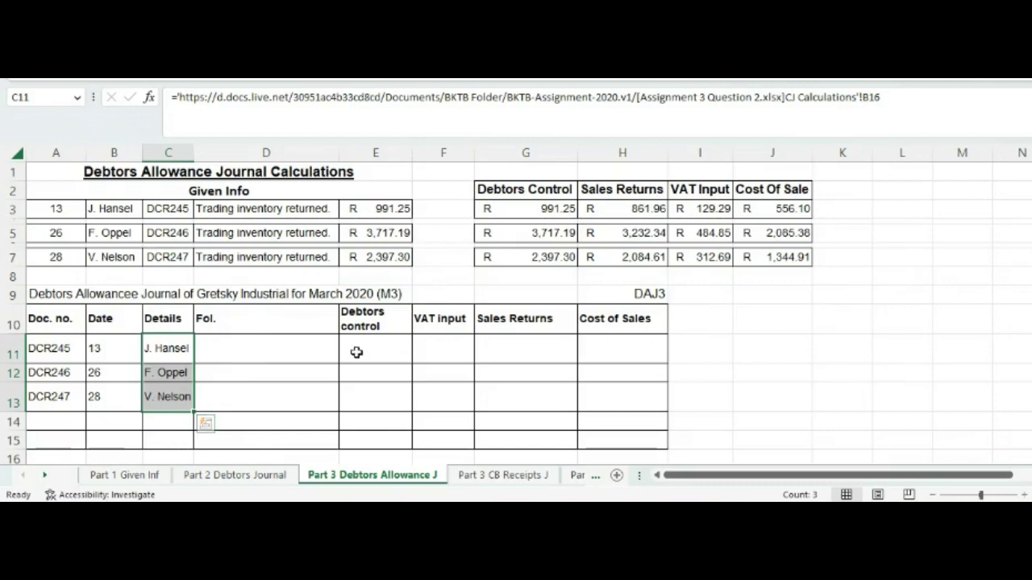
Show the journal's Debtors control, VAT input, Sales Returns and Cost of Sales amounts in E11:H13 with a black font
click(370, 349)
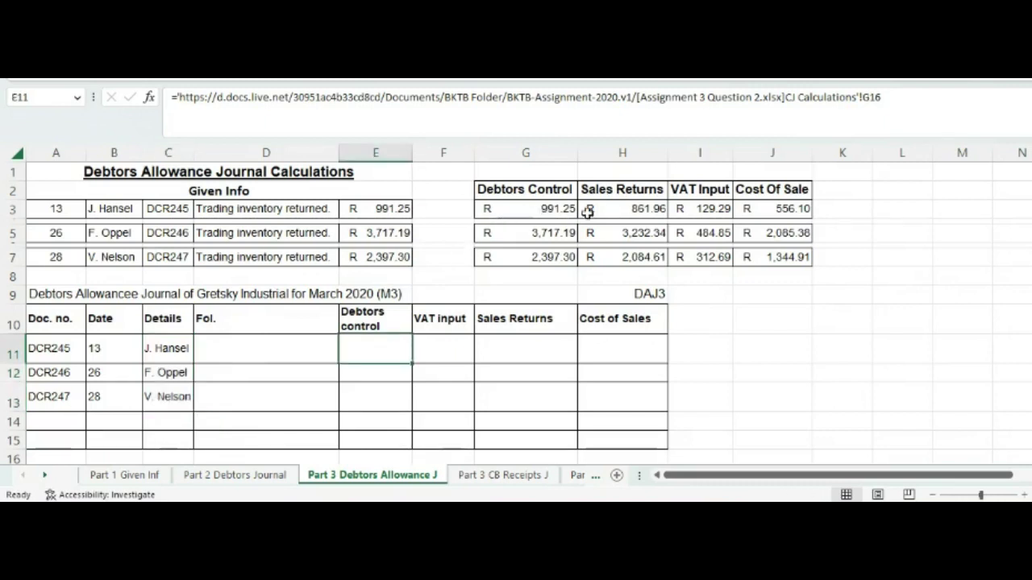
drag(378, 348, 637, 399)
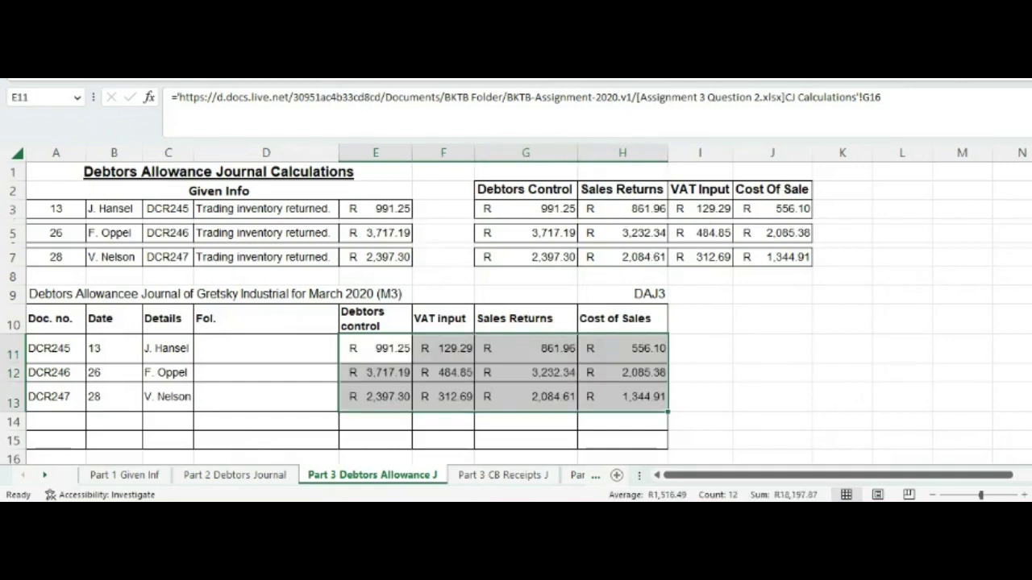
Show the SUM totals of the four amount columns in E14:H14 of the Debtors Allowance Journal with a black font
scroll(465, 314, down, 1)
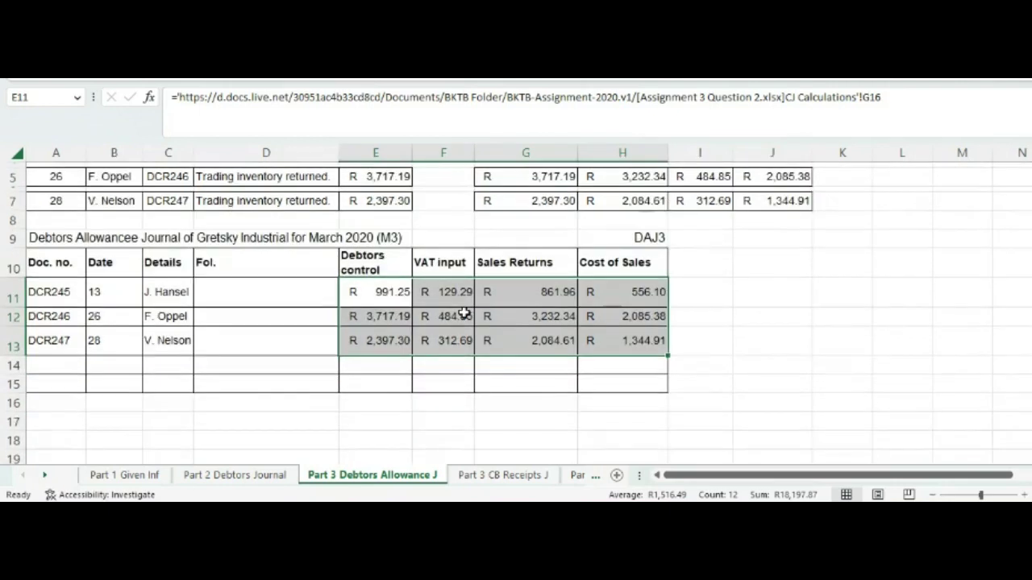
click(387, 366)
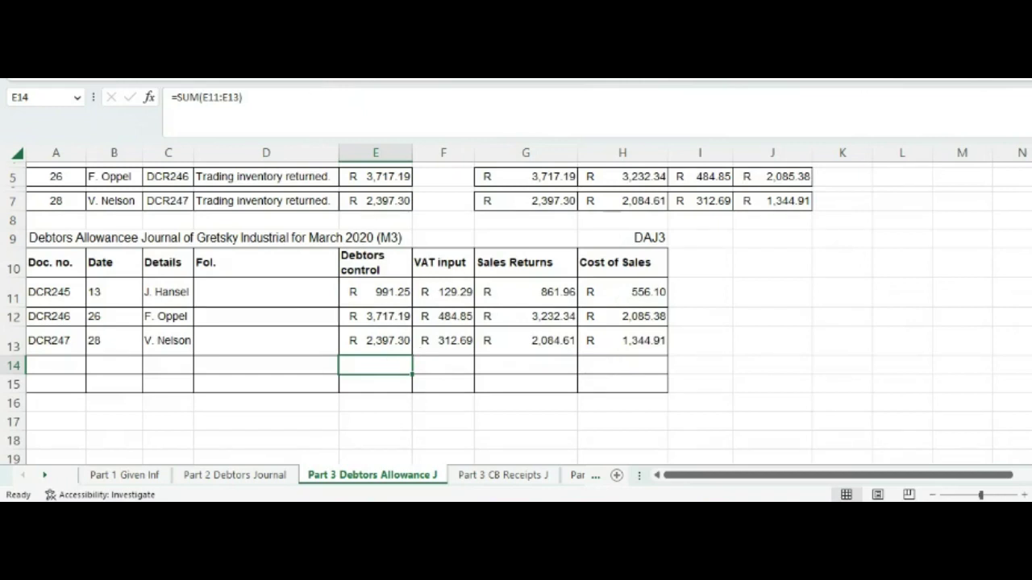
click(444, 364)
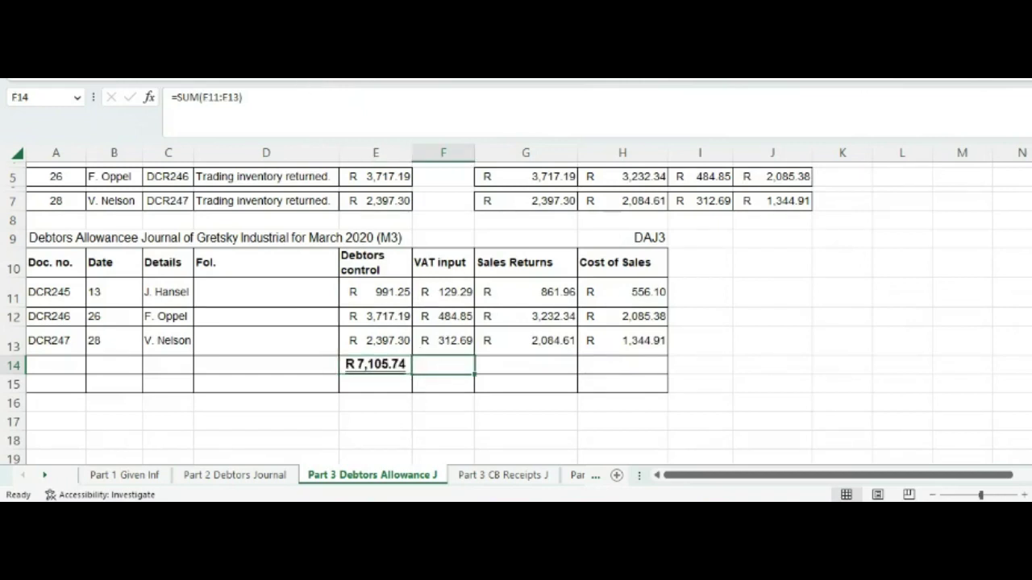
click(520, 361)
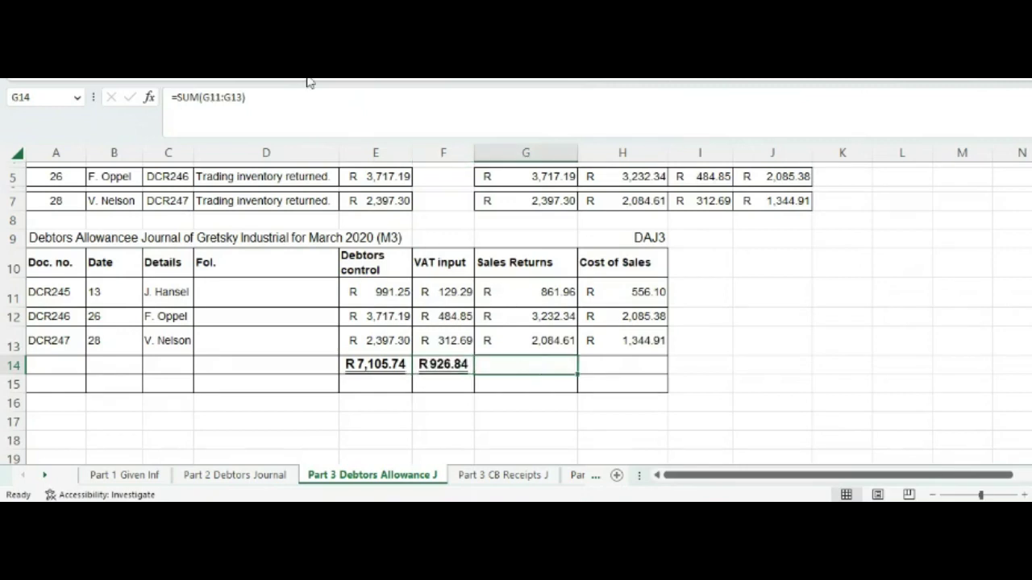
click(611, 364)
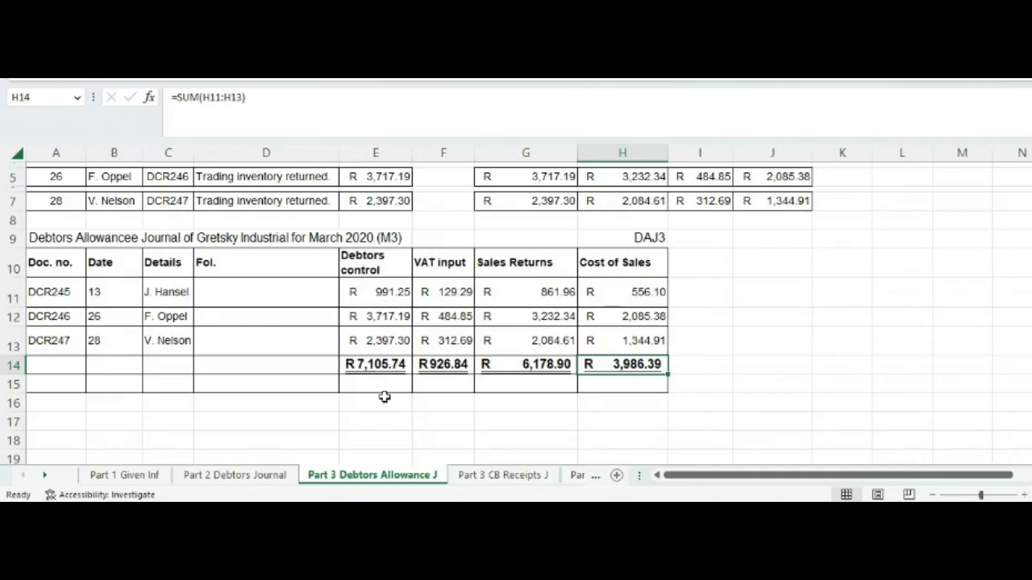
Show the Cr, Dr, Dr and Cr labels in E15:H15 under the Debtors Allowance Journal totals with a black font
click(384, 381)
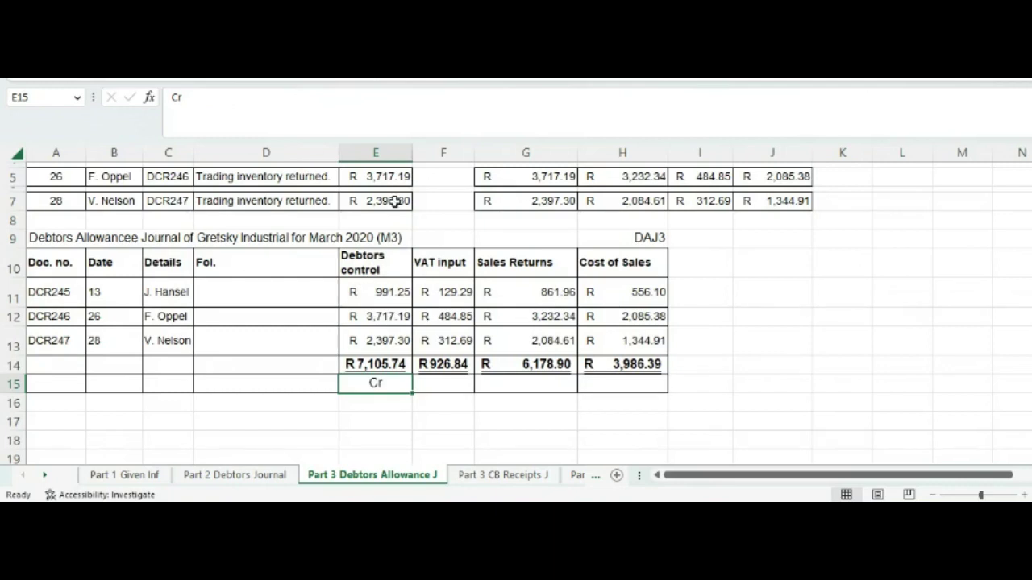
click(464, 387)
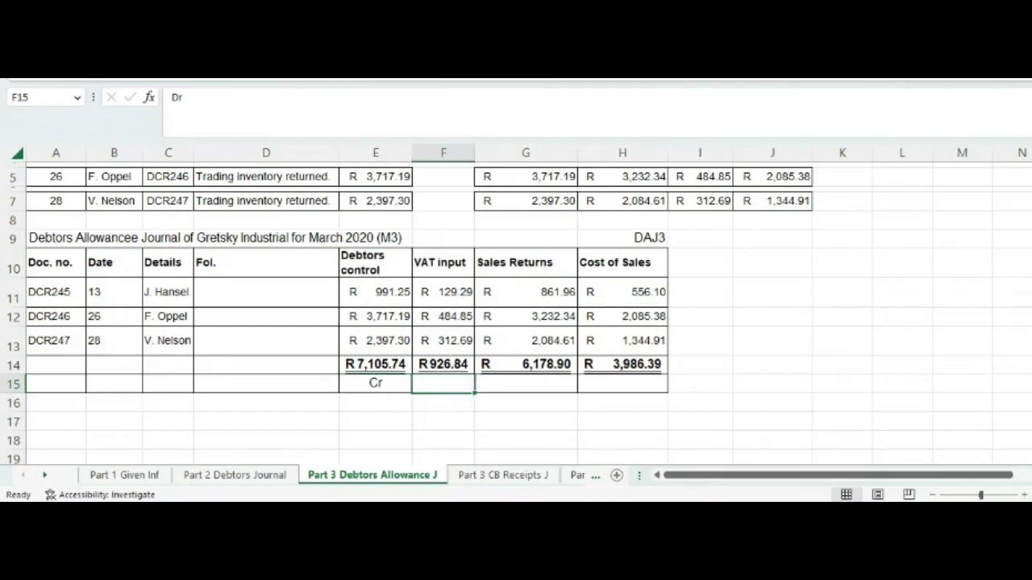
click(512, 386)
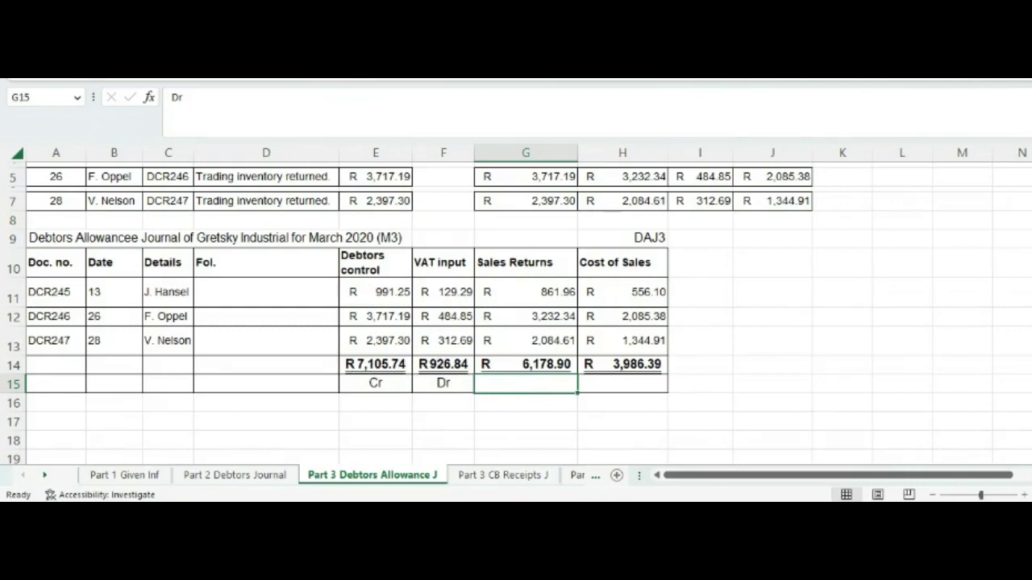
click(636, 387)
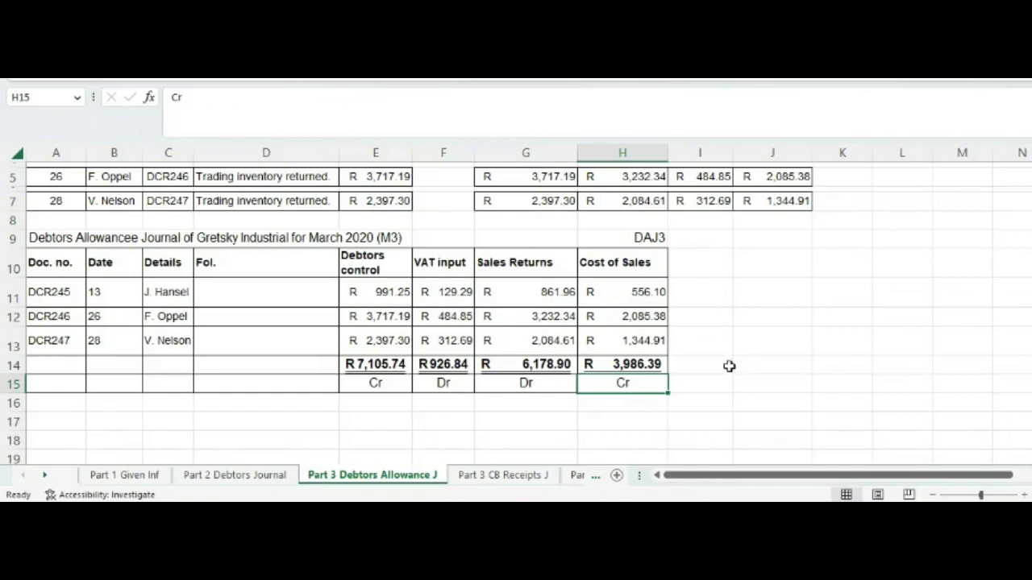
On the Part 3 CB Receipts J sheet, show DR600's Bank amount, Capital detail and Sundries amount in G3, K3 and L3 with a black font
click(494, 476)
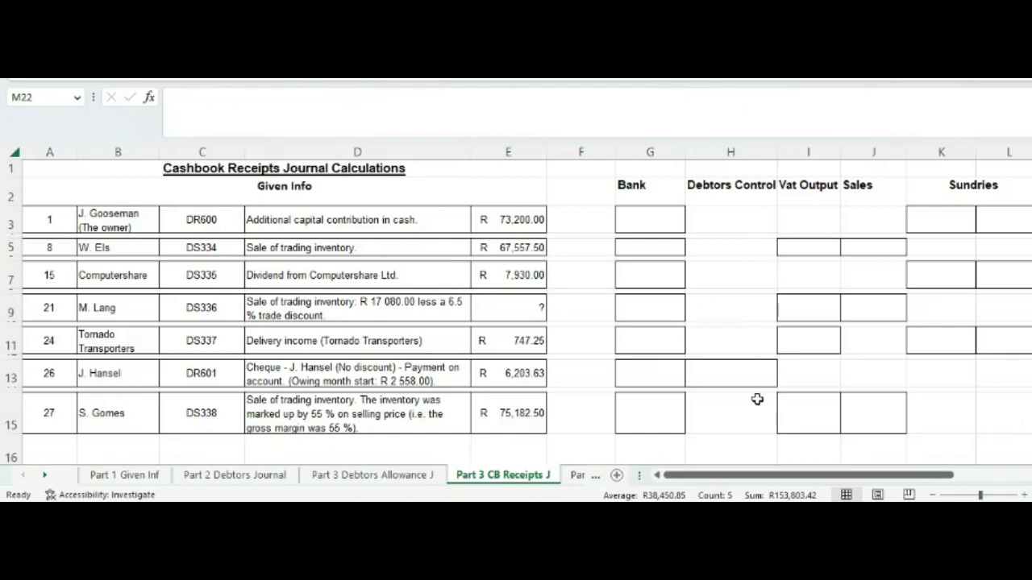
scroll(617, 353, down, 4)
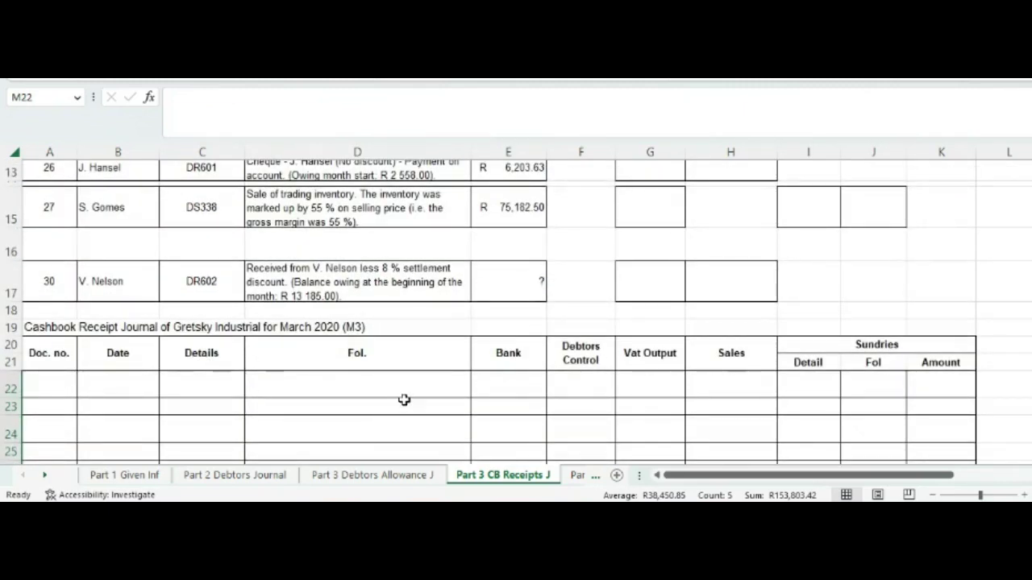
scroll(400, 382, down, 2)
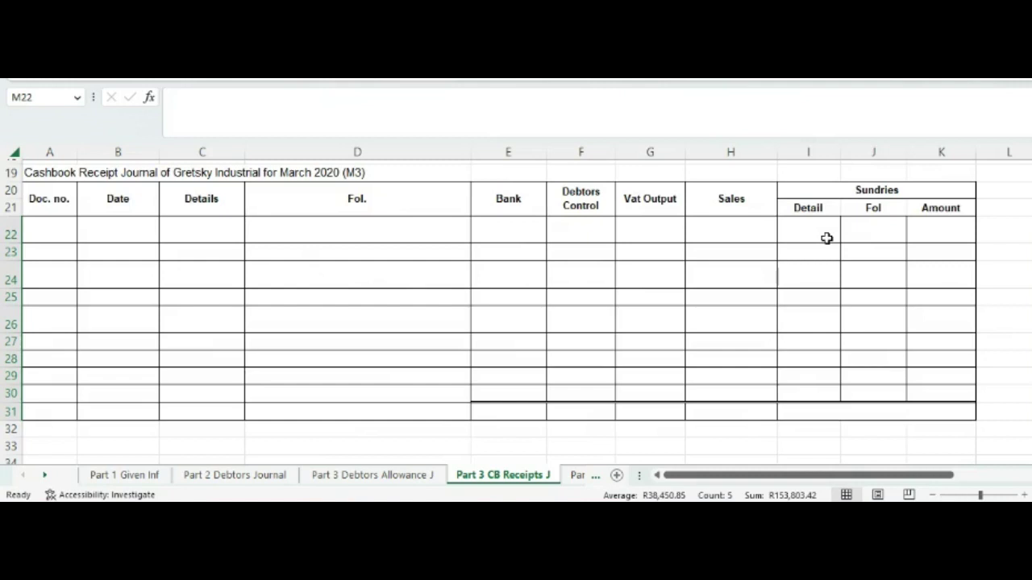
scroll(827, 237, up, 6)
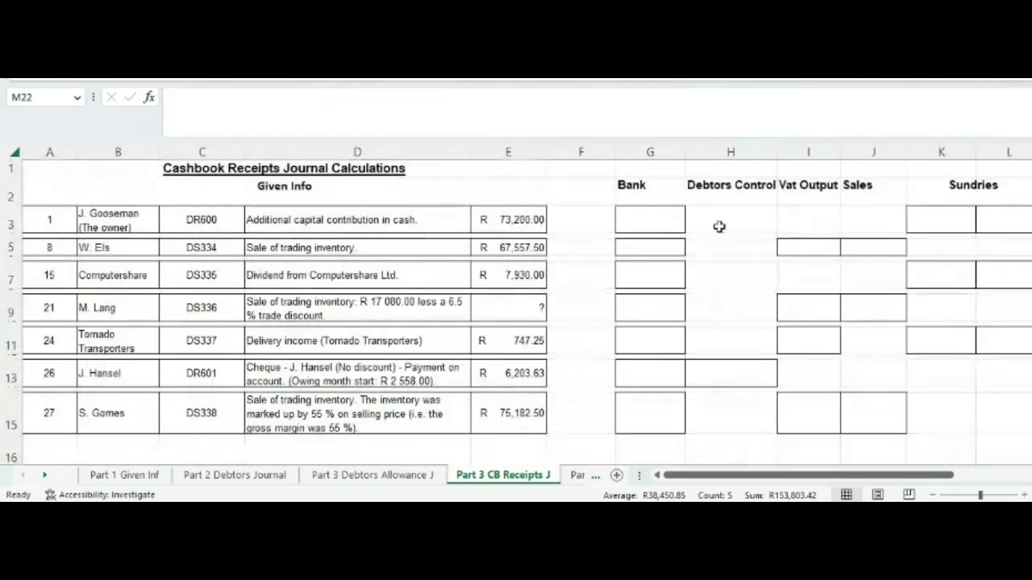
click(669, 218)
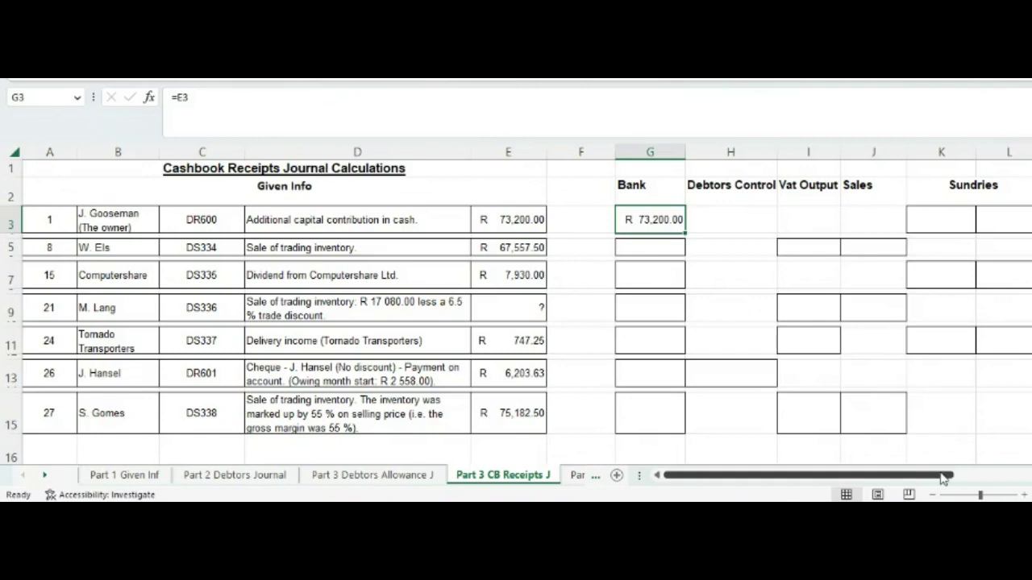
drag(948, 476, 995, 477)
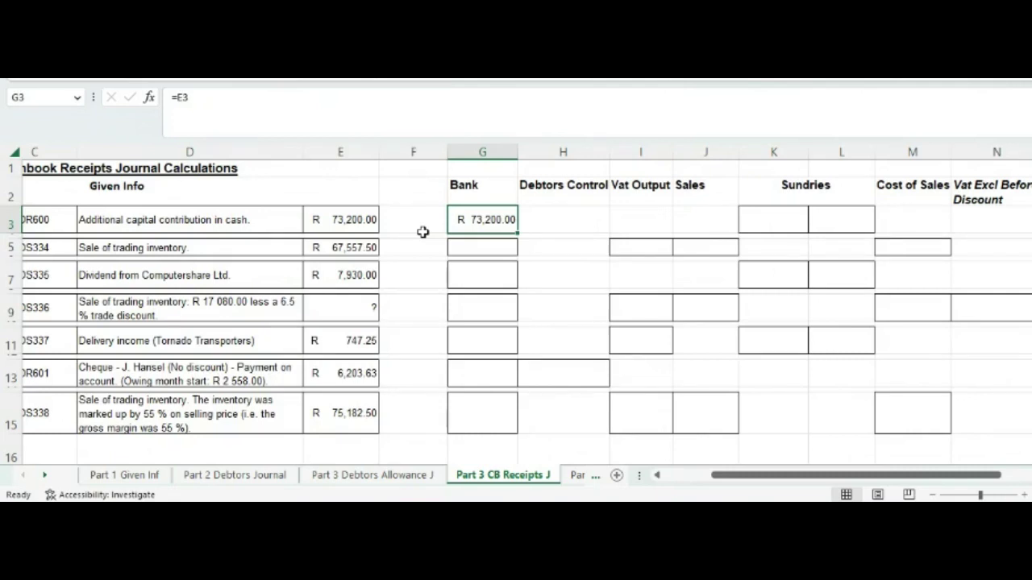
click(759, 225)
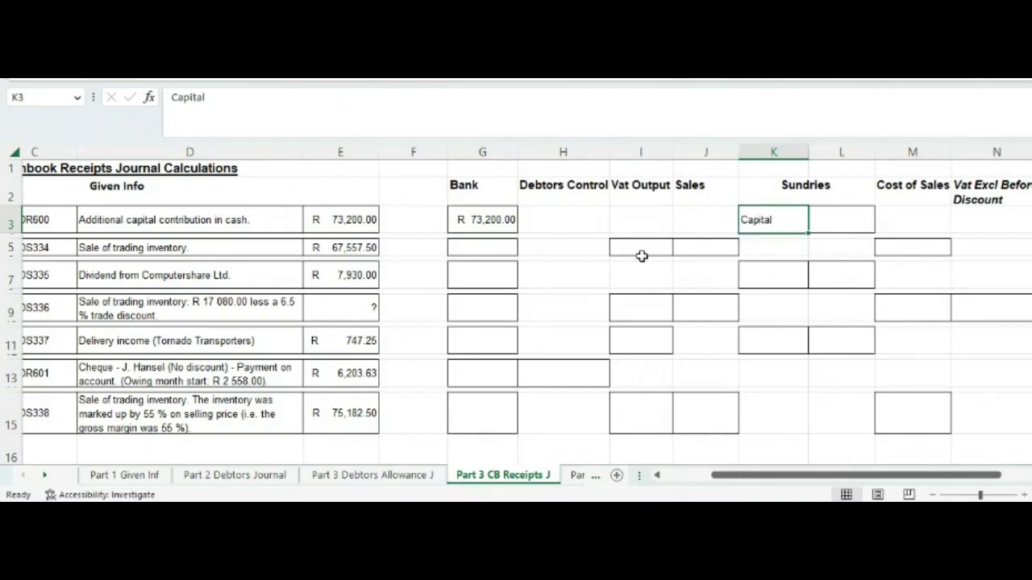
click(823, 222)
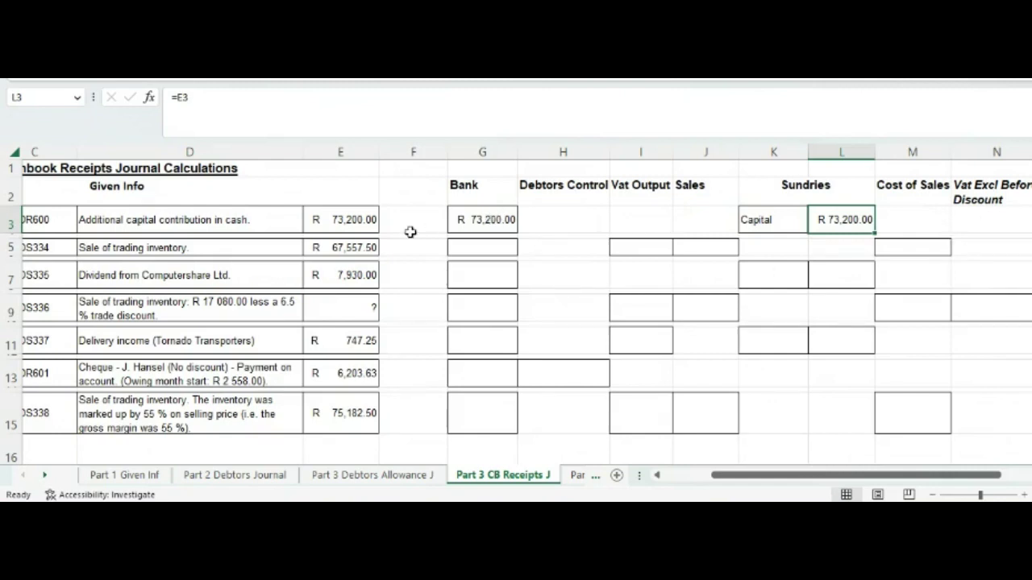
Show the Bank, Sales and Vat Output amounts for DS334 in G5, J5 and I5 with a black font
drag(722, 476, 675, 475)
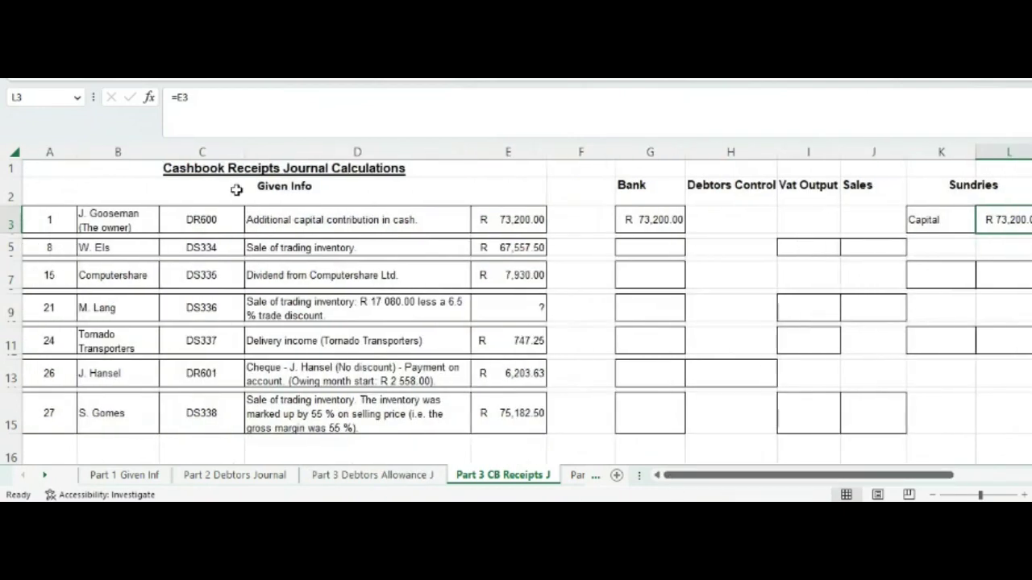
click(639, 247)
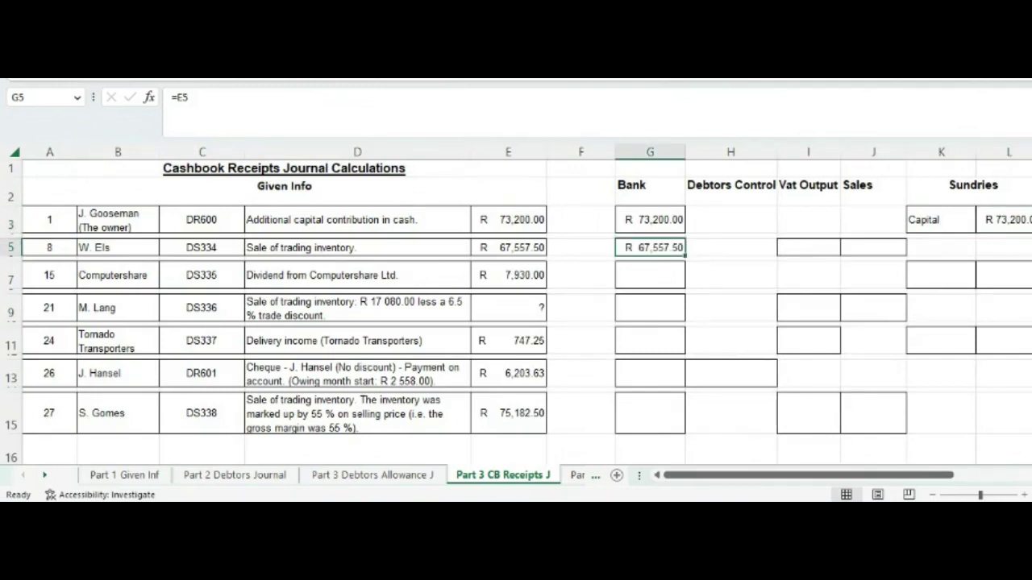
click(866, 248)
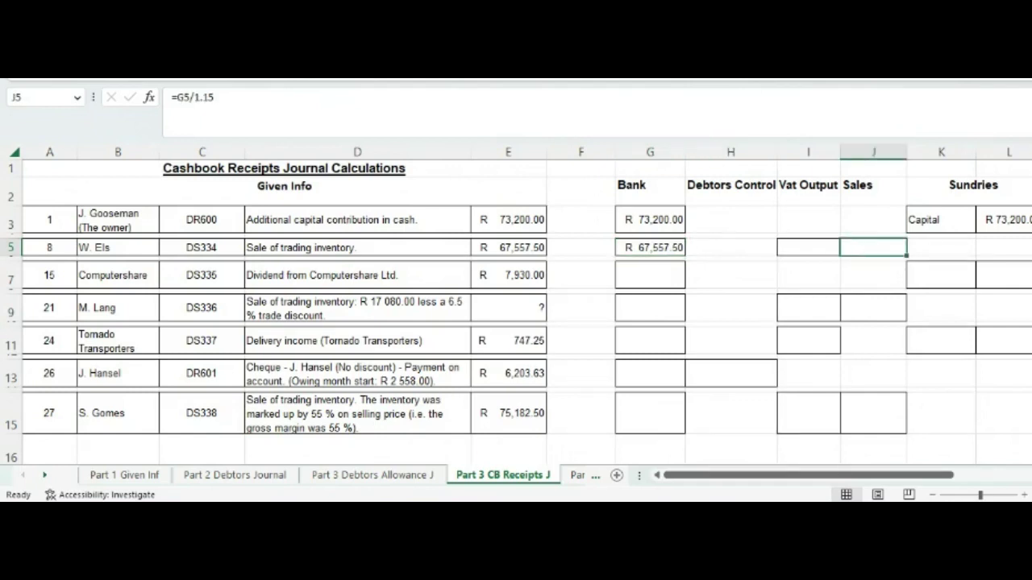
click(284, 65)
click(804, 245)
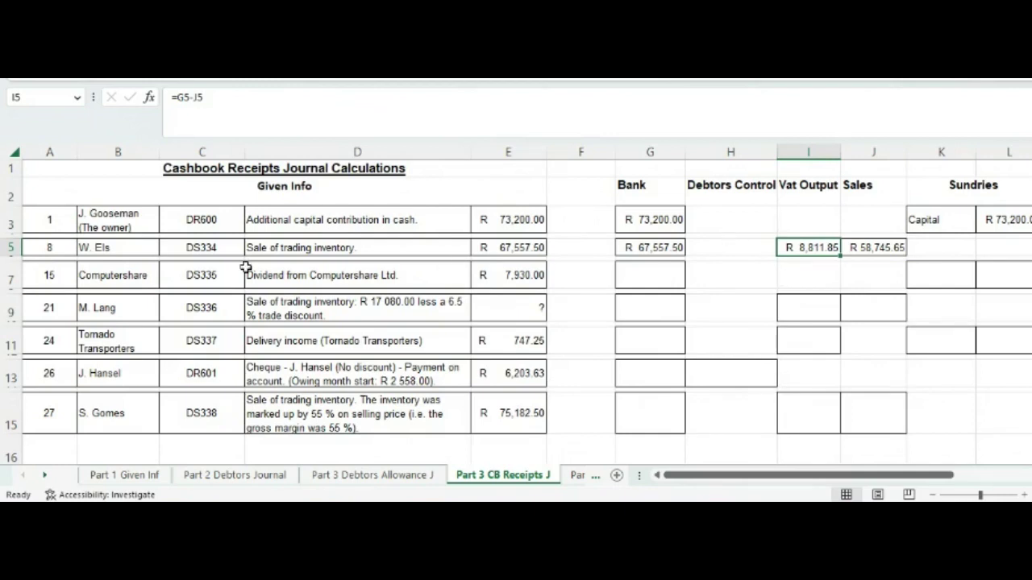
Show DS335's Bank amount, Dividend Received detail and Sundries amount in G7, K7 and L7 with a black font
click(650, 273)
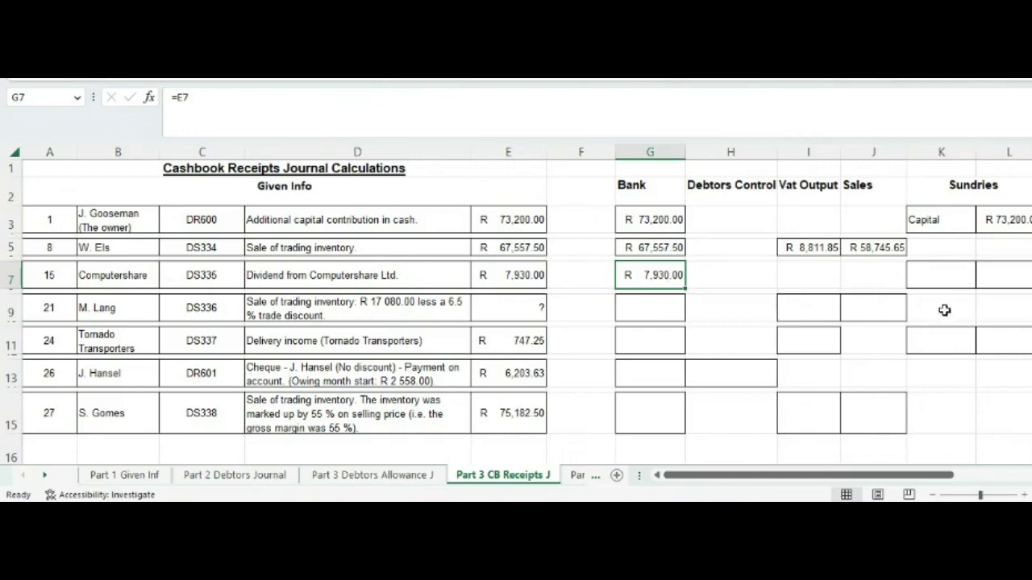
click(953, 275)
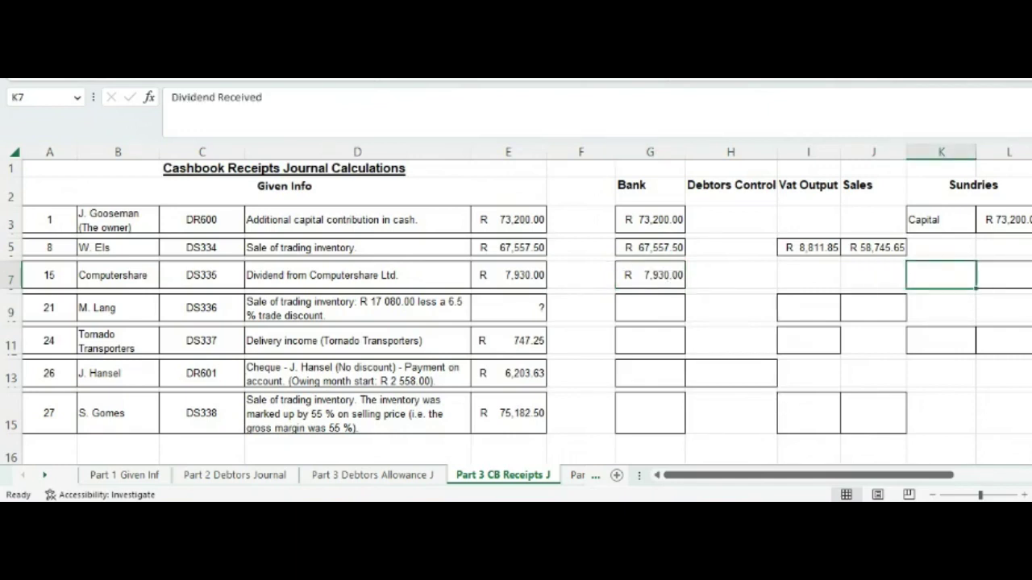
click(1006, 278)
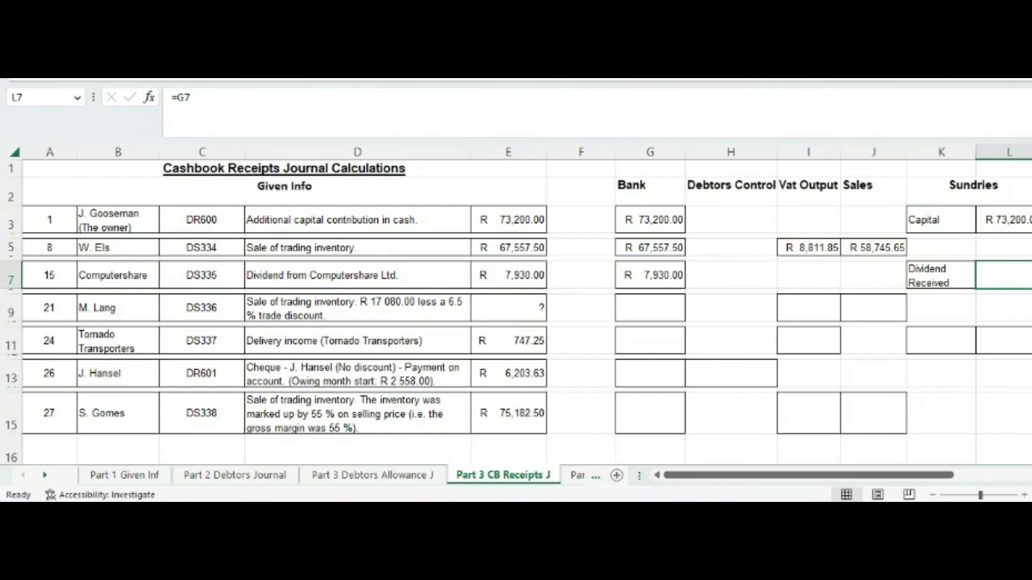
Show the Cost of Sales calculation for DS334 in M5 with a black font
drag(809, 484, 864, 480)
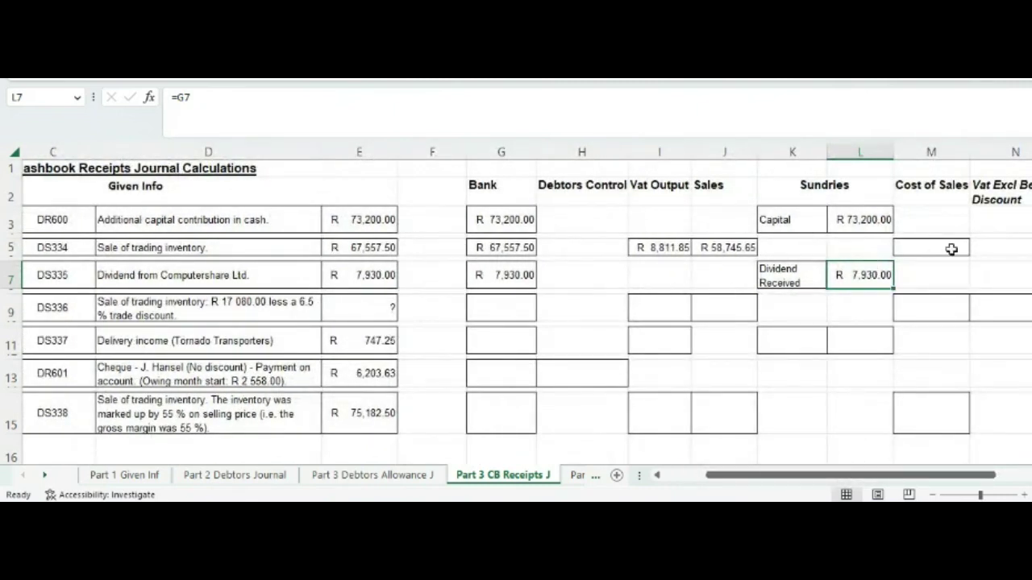
click(951, 249)
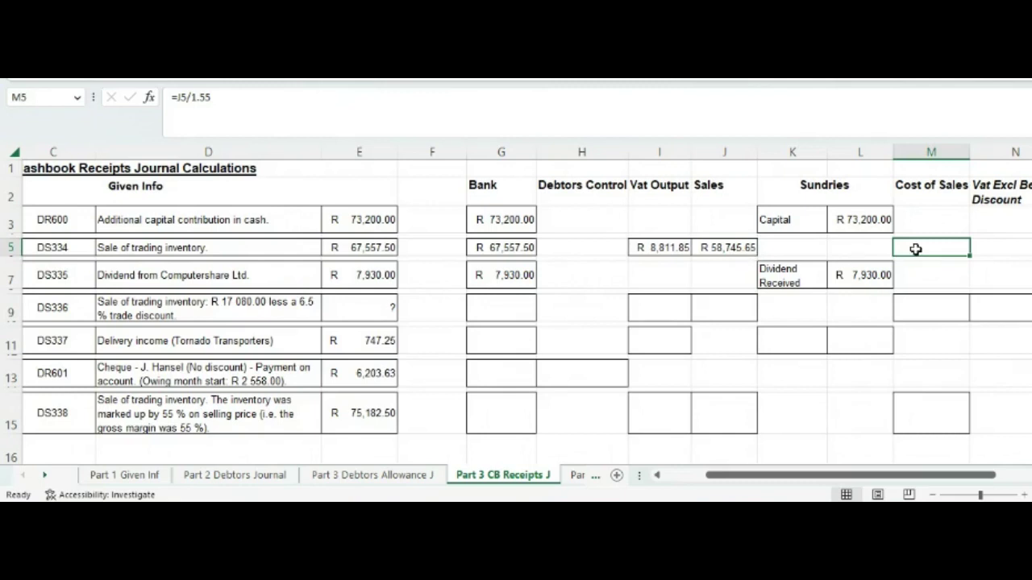
click(730, 245)
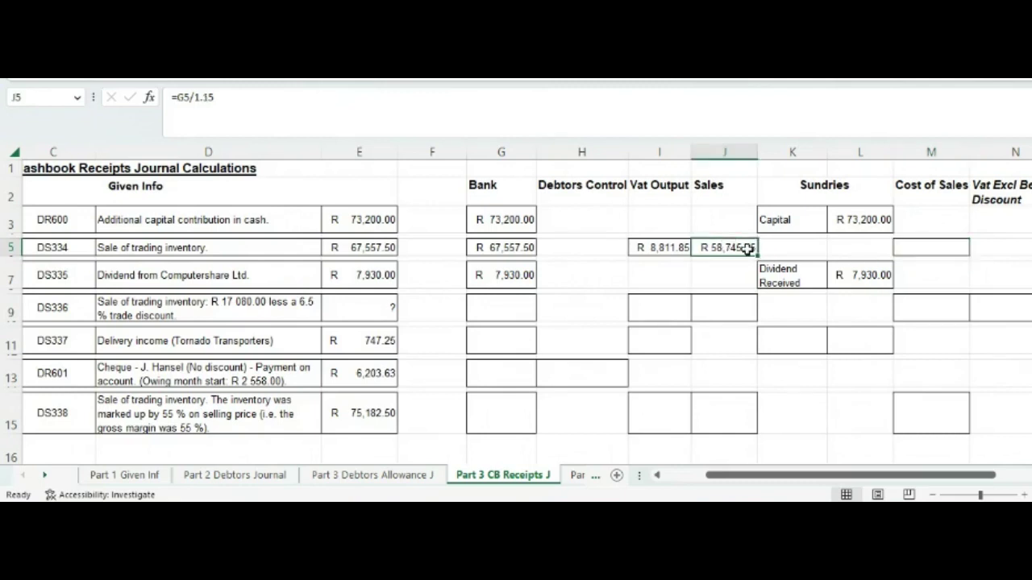
click(896, 247)
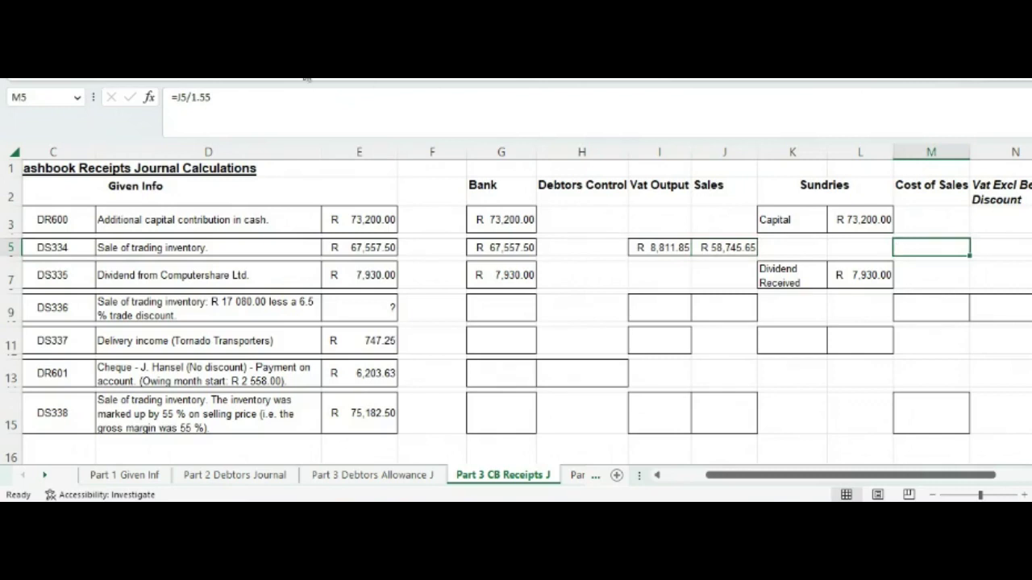
click(284, 66)
mouse_move(745, 480)
mouse_down()
mouse_move(725, 482)
mouse_move(734, 477)
mouse_up()
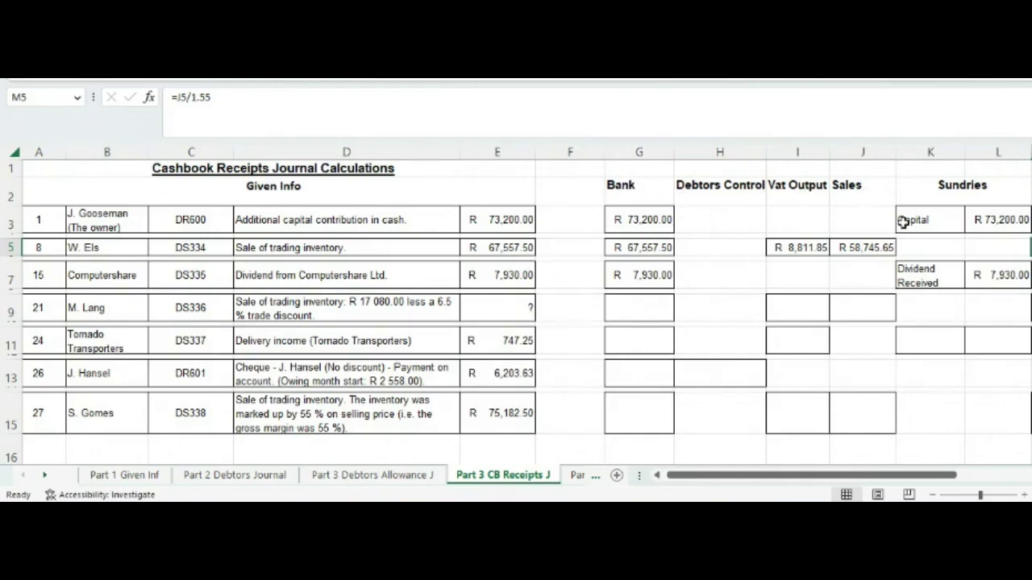
click(933, 226)
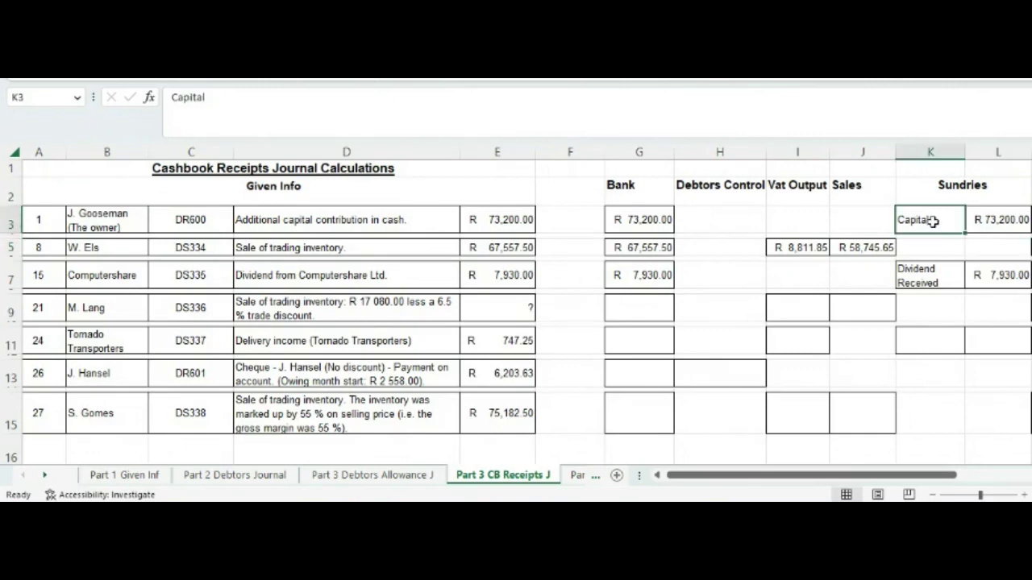
click(939, 279)
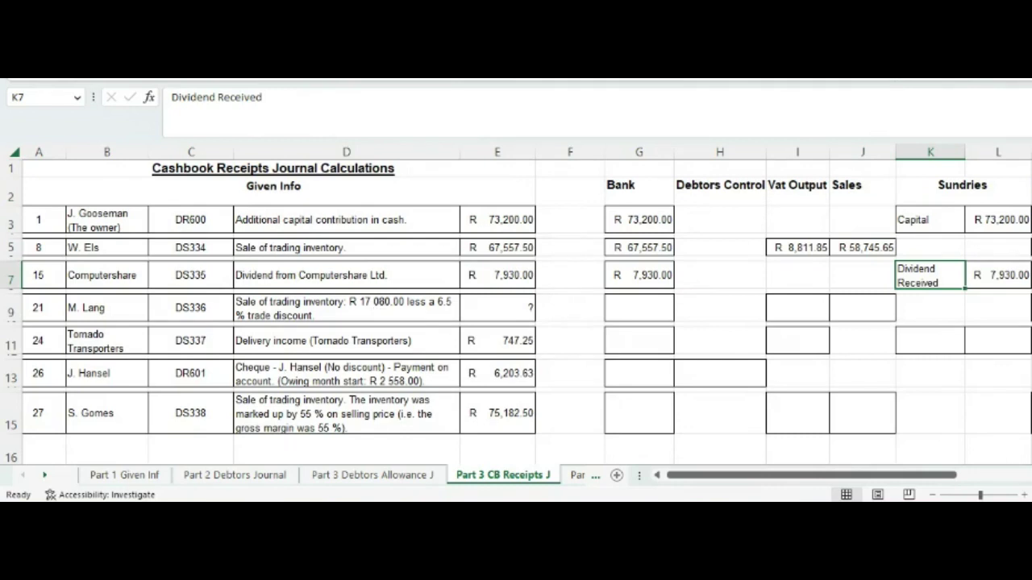
Show DS336's VAT-exclusive amount before discount in N9 and its Sales amount in J9 with a black font
drag(711, 483, 756, 483)
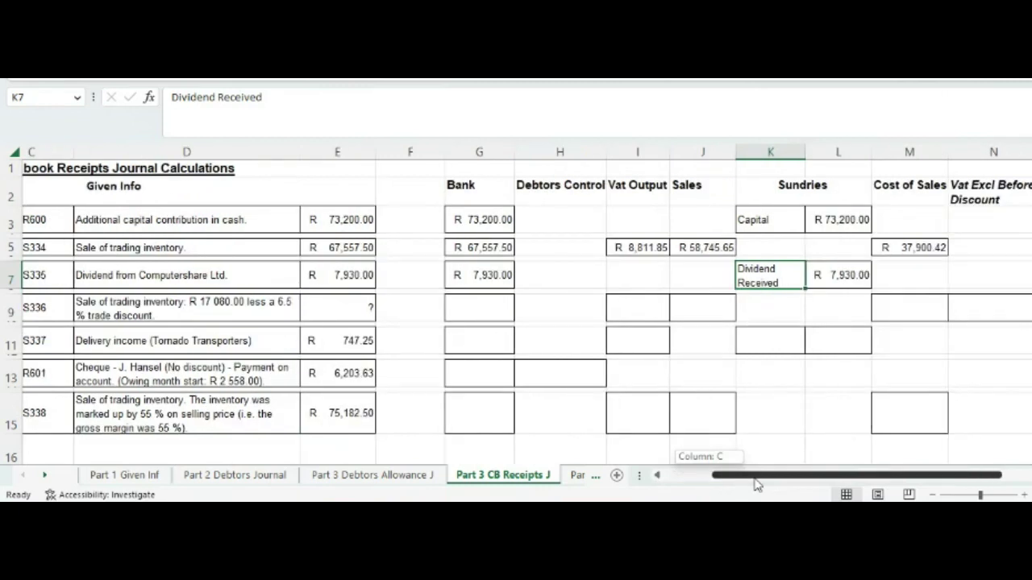
drag(756, 484, 770, 483)
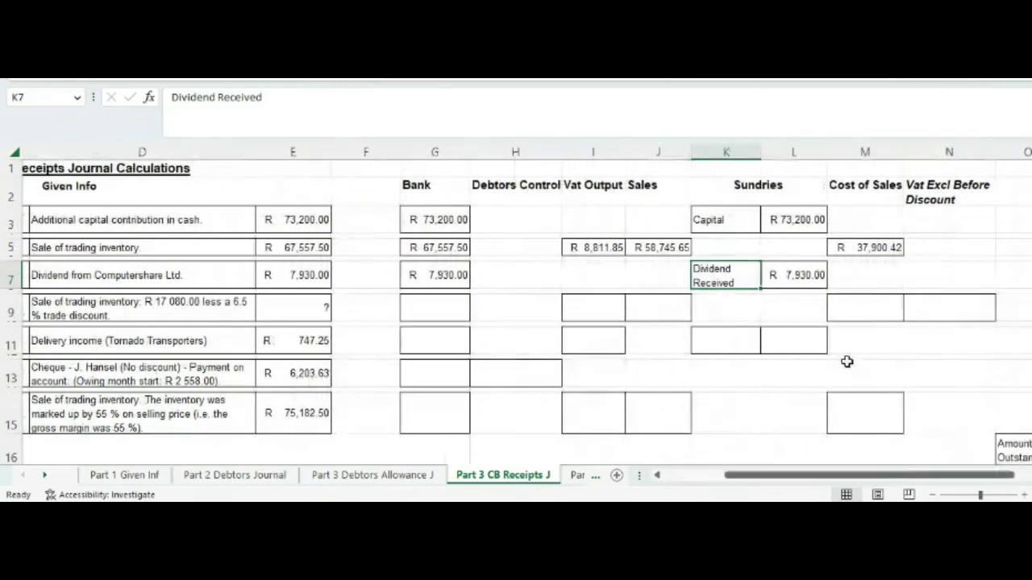
click(931, 309)
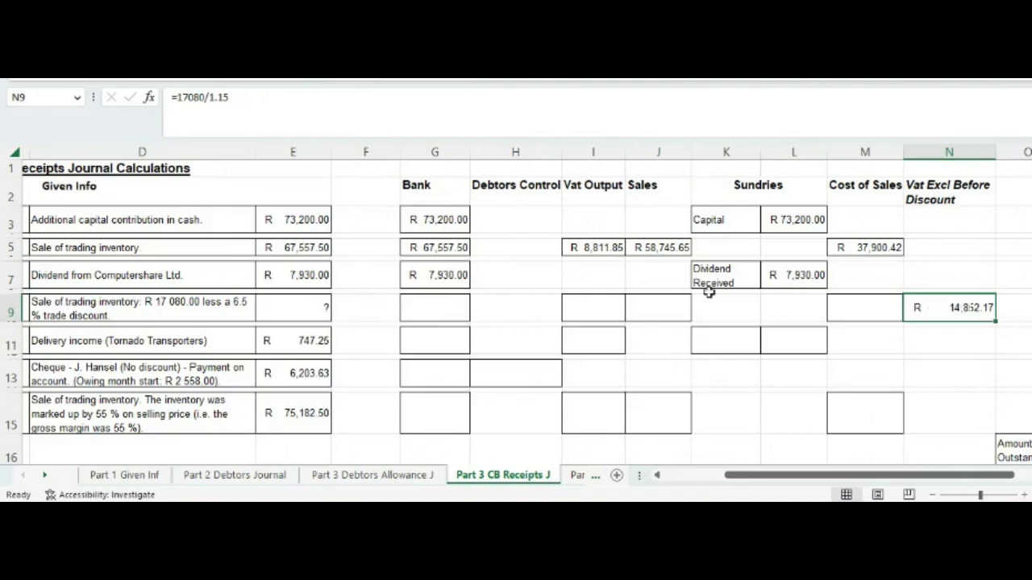
click(652, 306)
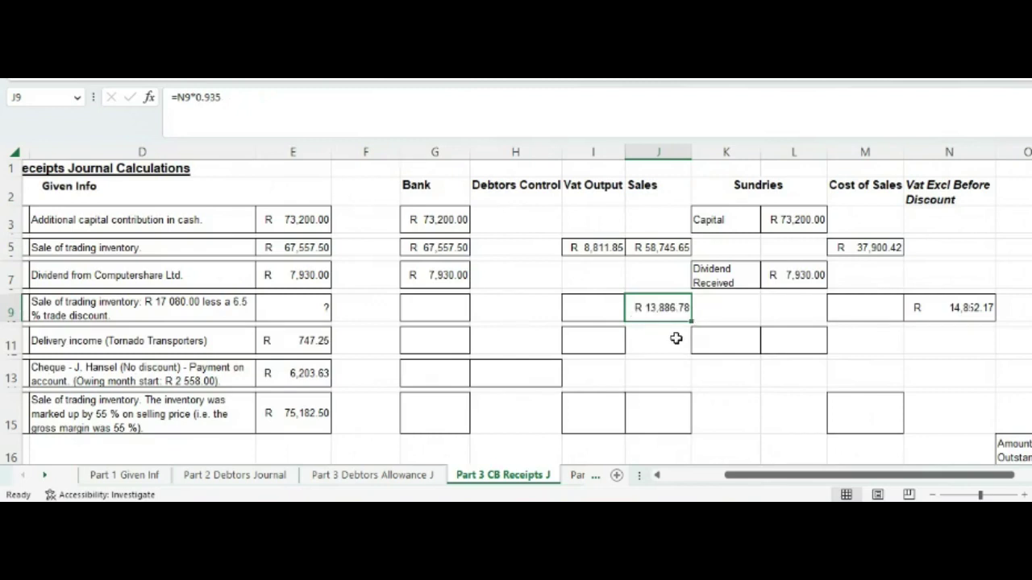
Show the Vat Output, Bank and Cost of Sales amounts for DS336 in I9, G9 and M9 with a black font
click(614, 307)
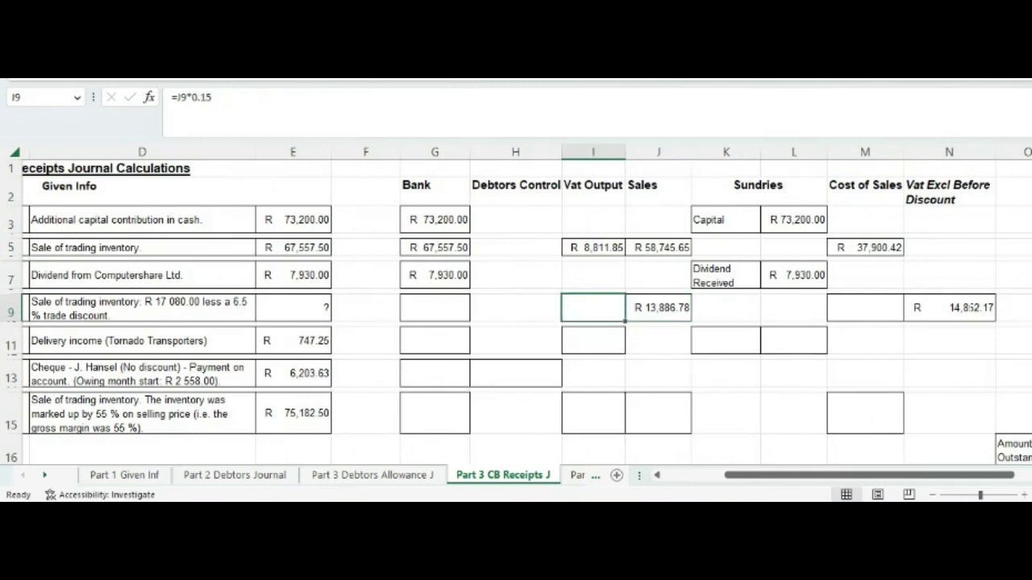
click(671, 306)
click(605, 313)
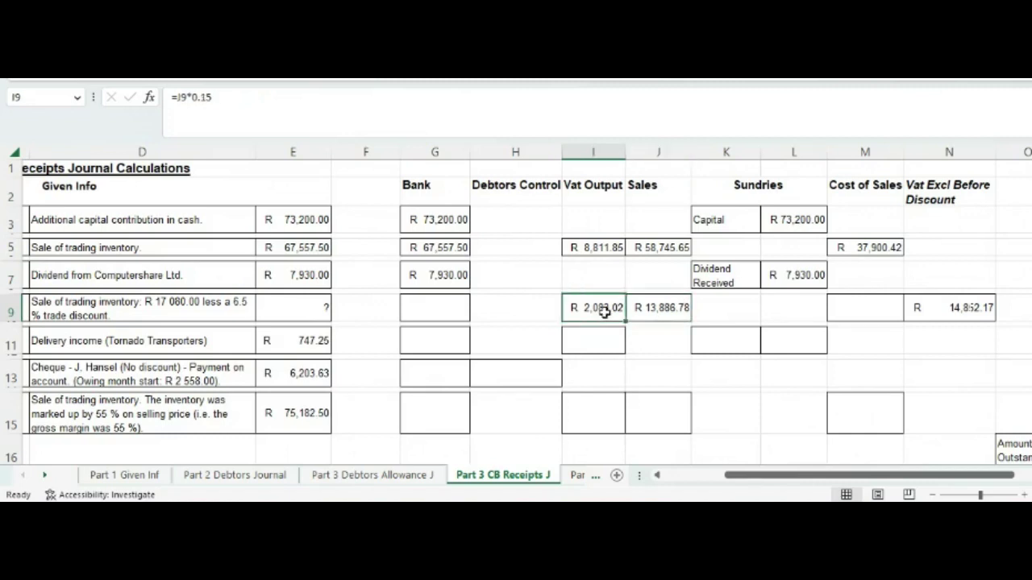
click(443, 306)
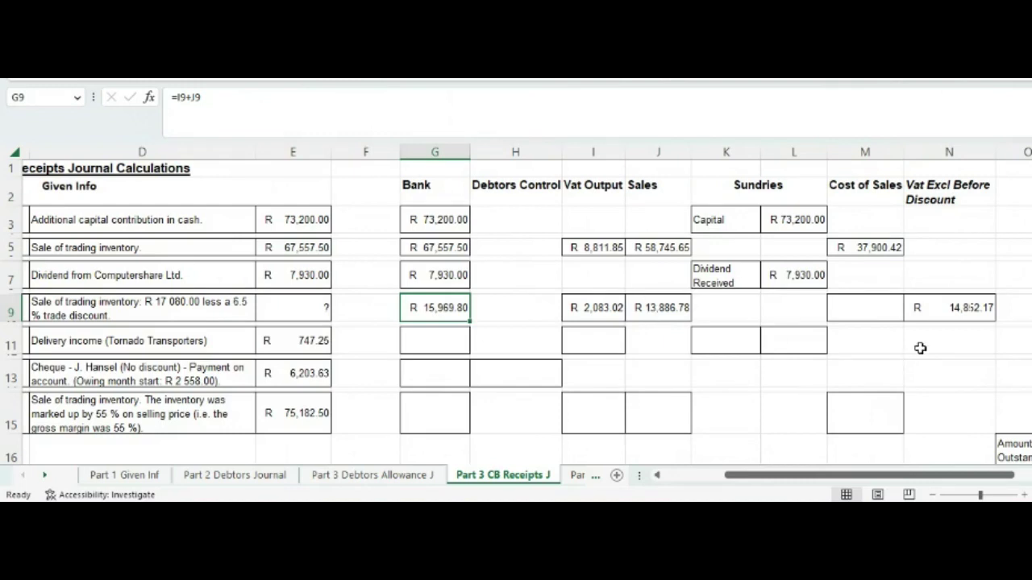
click(942, 310)
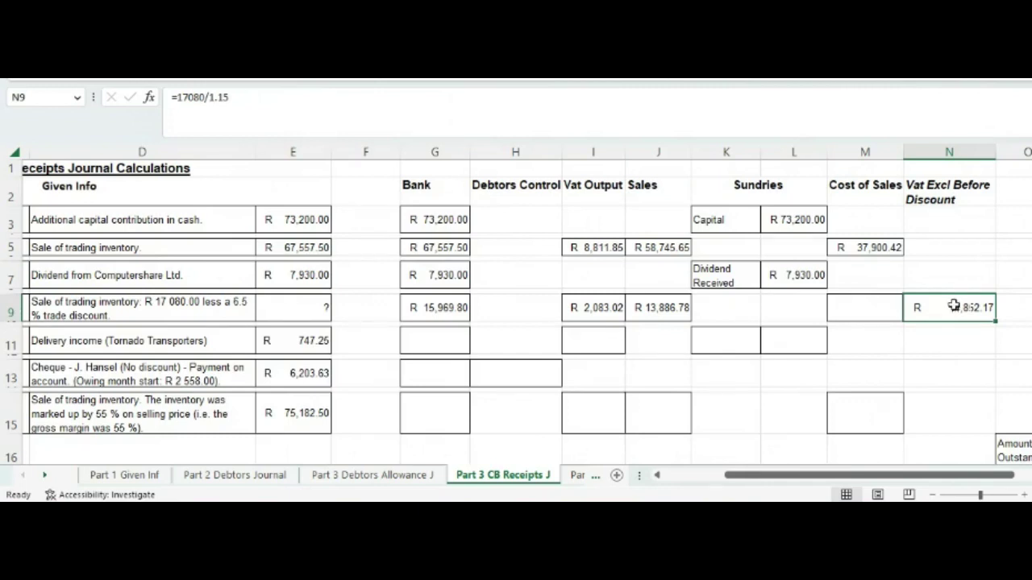
click(877, 302)
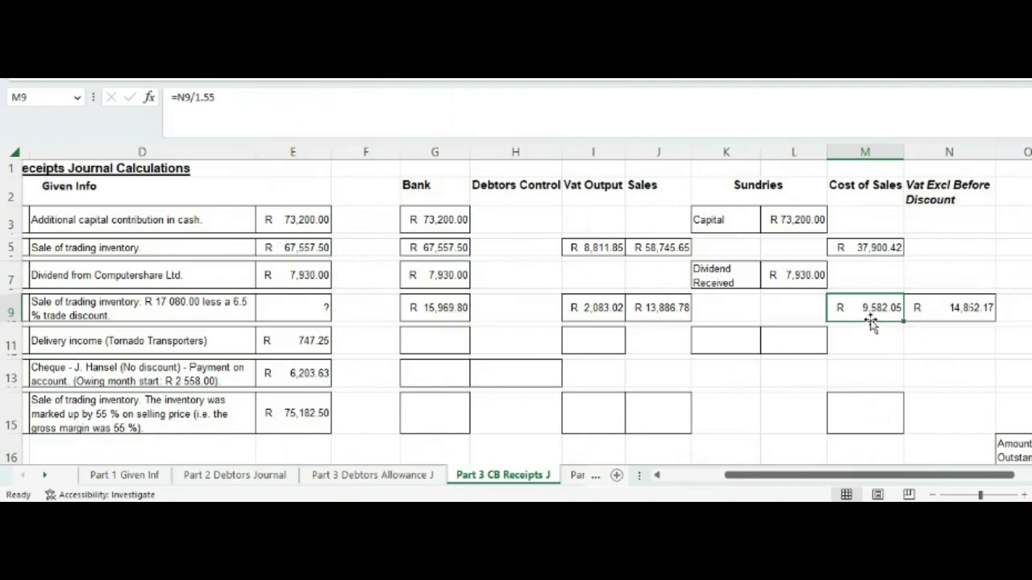
Show DS337's Bank amount in G11 and its Delivery Income detail in K11 with a black font
drag(845, 482, 783, 484)
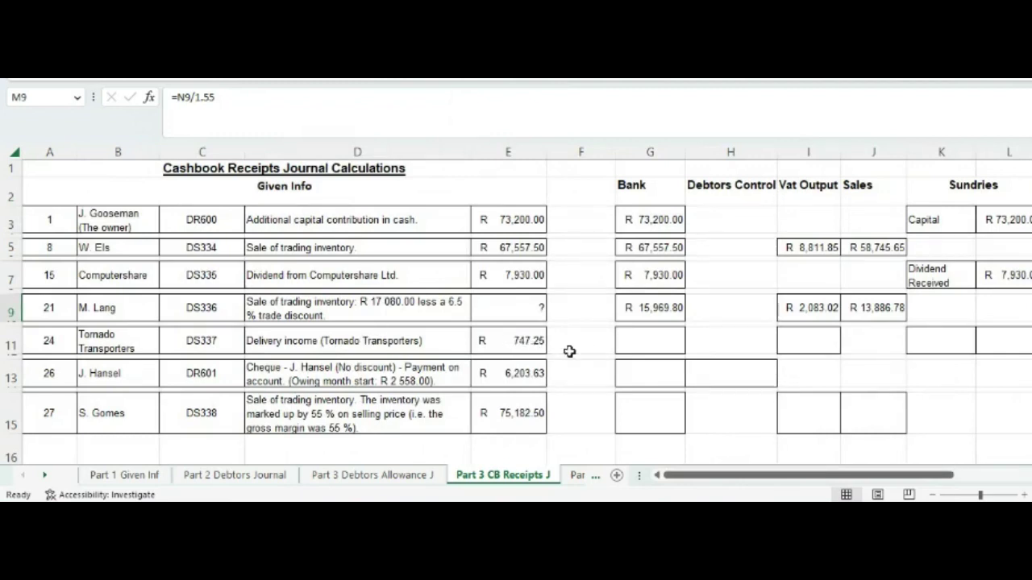
click(645, 336)
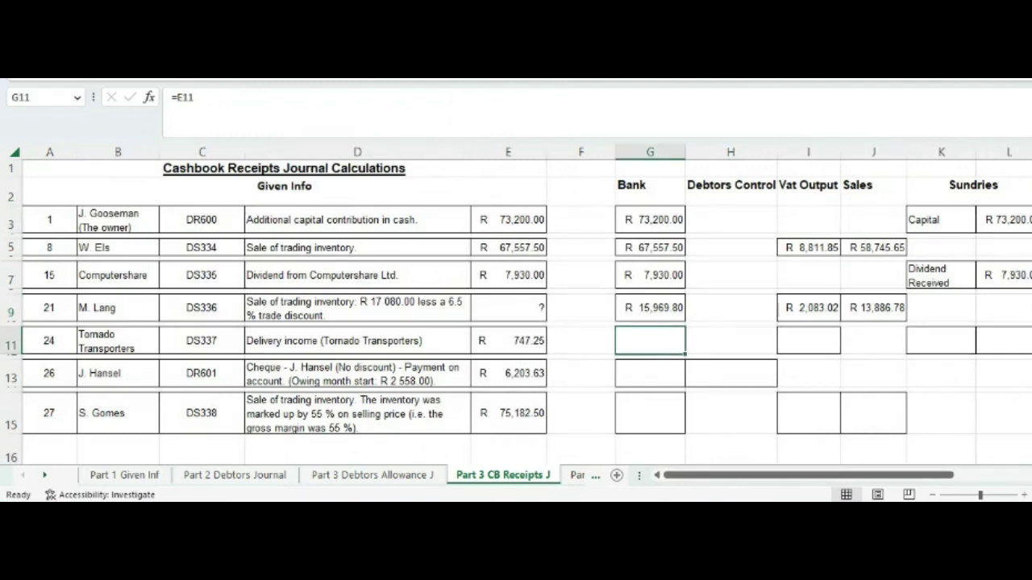
drag(809, 480, 847, 480)
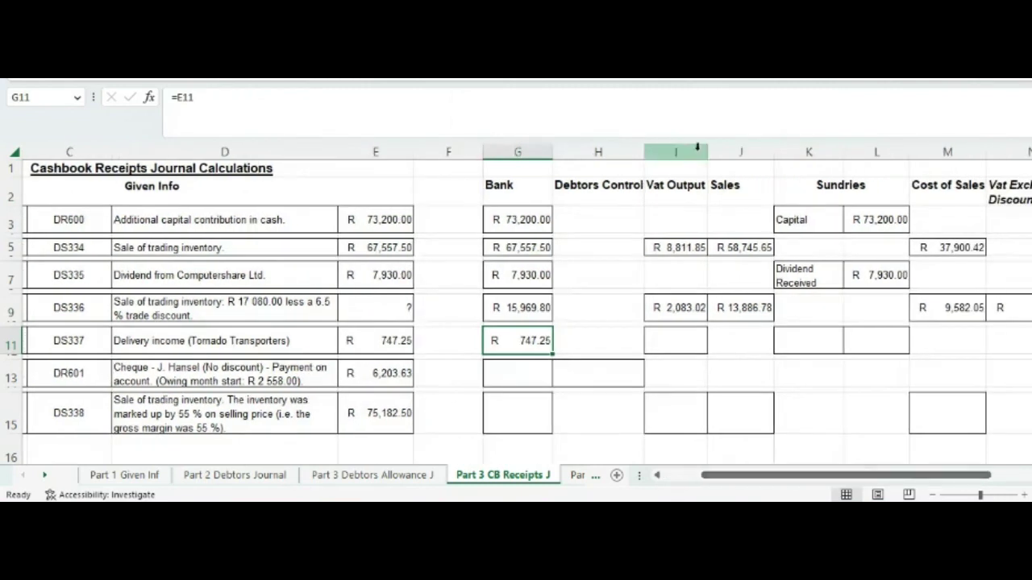
click(817, 339)
text(Delivery Income)
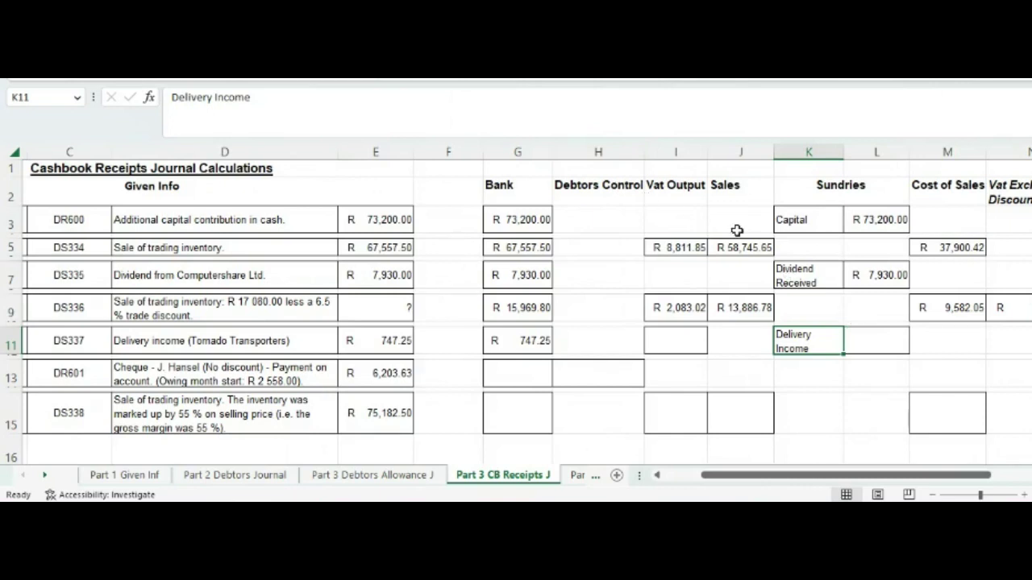
Show DS337's Sundries amount in L11 and its Vat Output amount in I11 with a black font
click(856, 336)
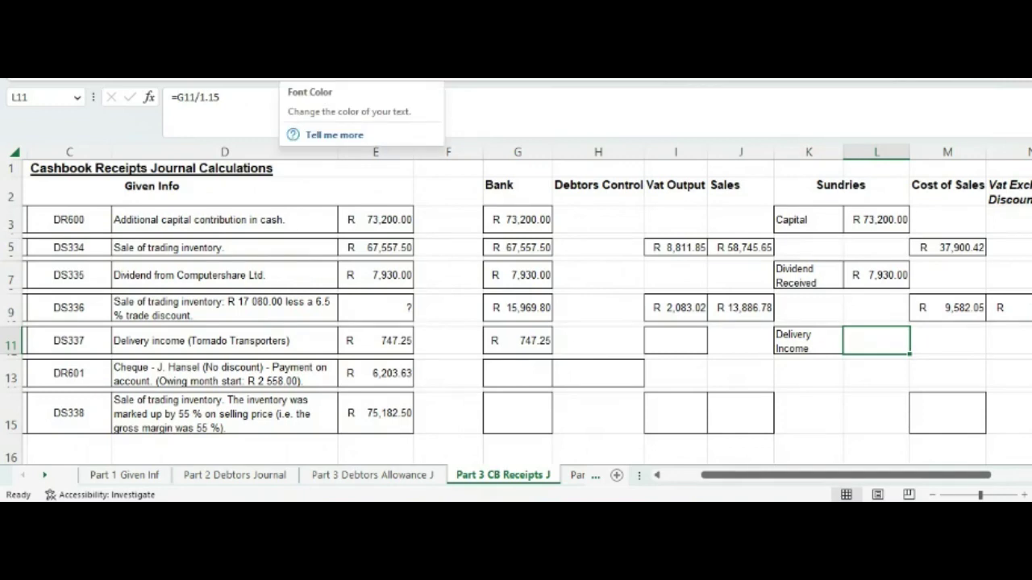
click(682, 337)
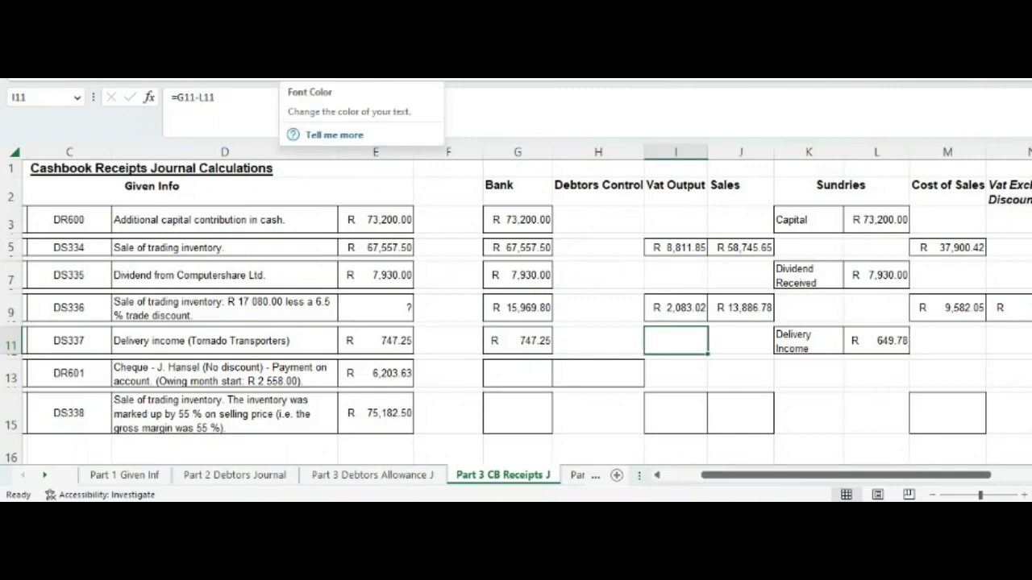
click(286, 68)
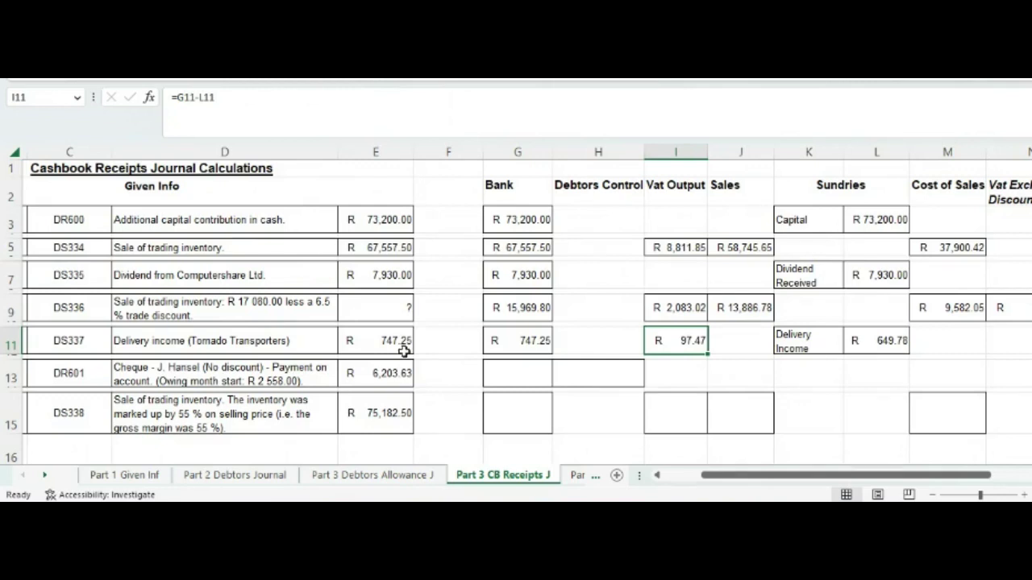
Check DR601 against the Part 1 Given Inf sheet and show its Bank and Debtors Control amounts in G13 and H13 with a black font
drag(708, 475, 674, 477)
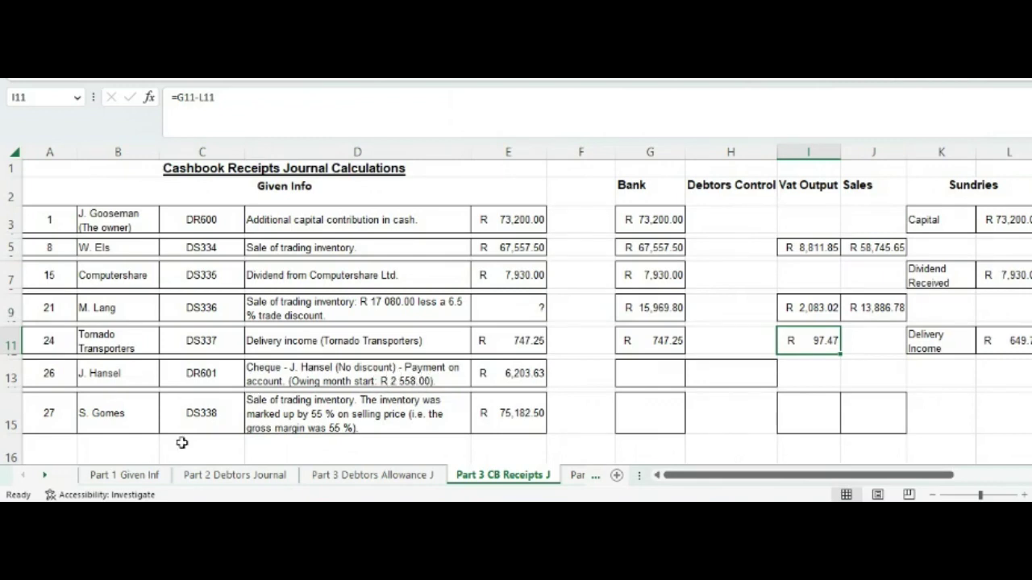
click(129, 476)
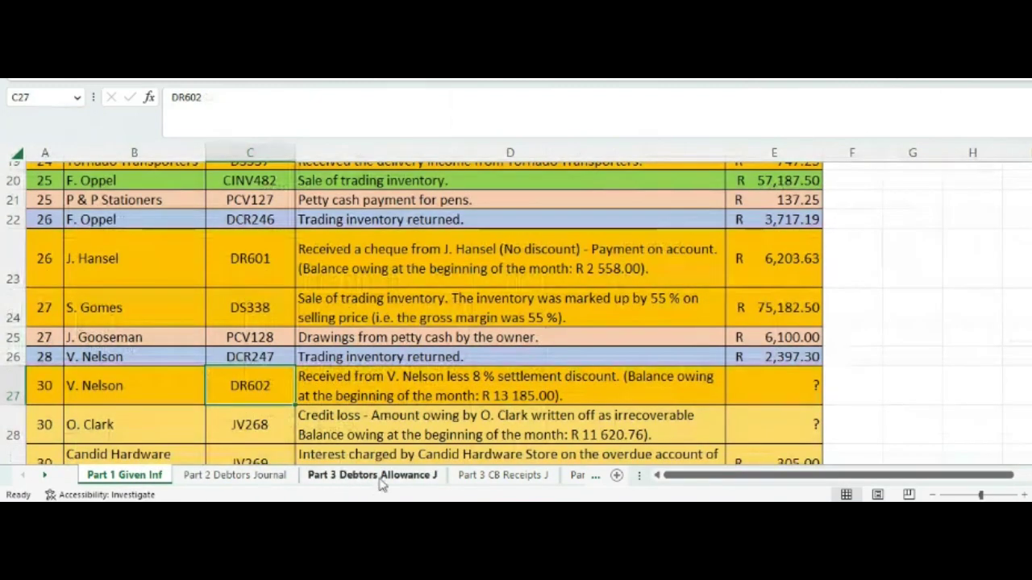
click(502, 476)
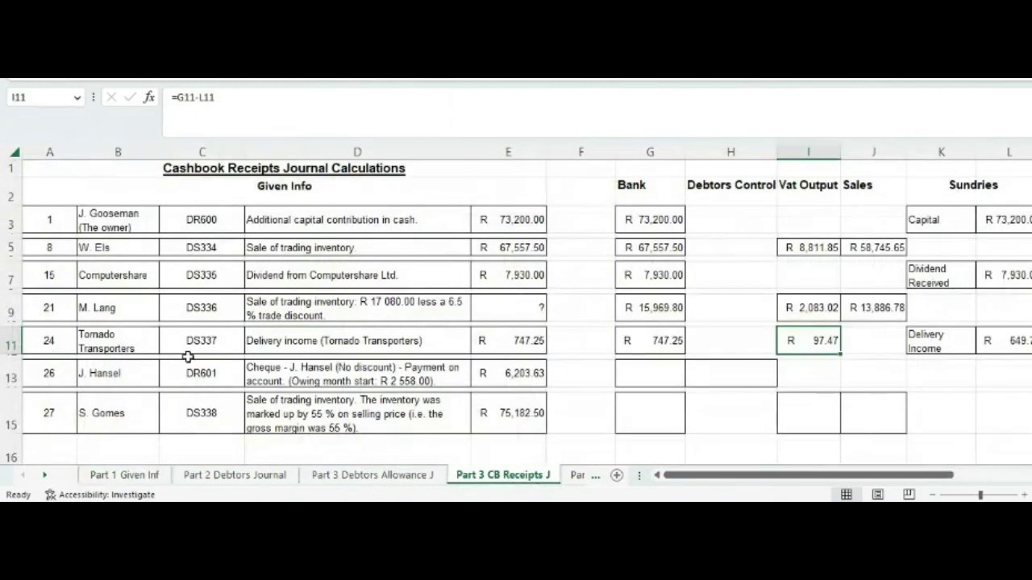
click(127, 475)
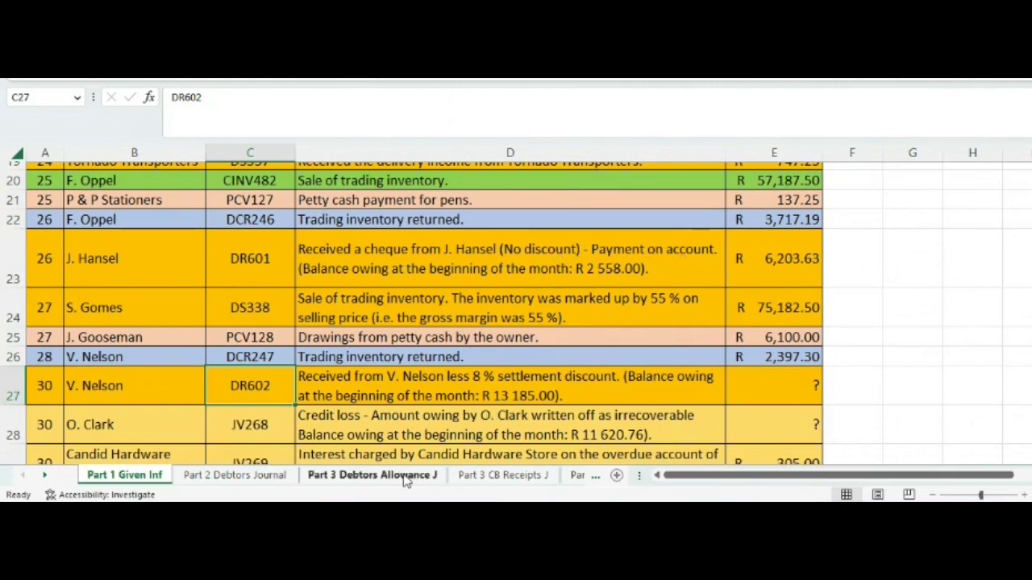
click(513, 479)
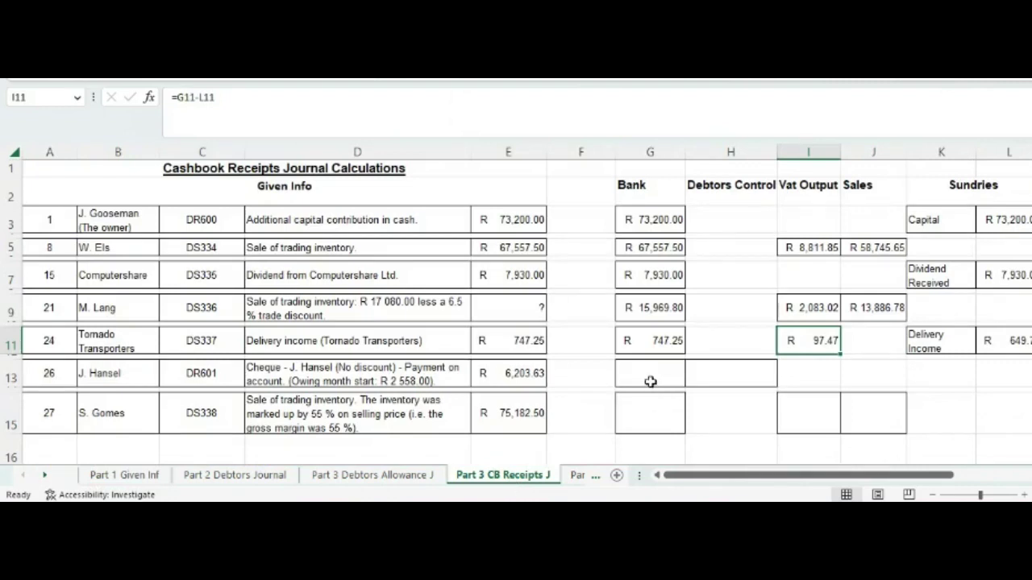
click(501, 374)
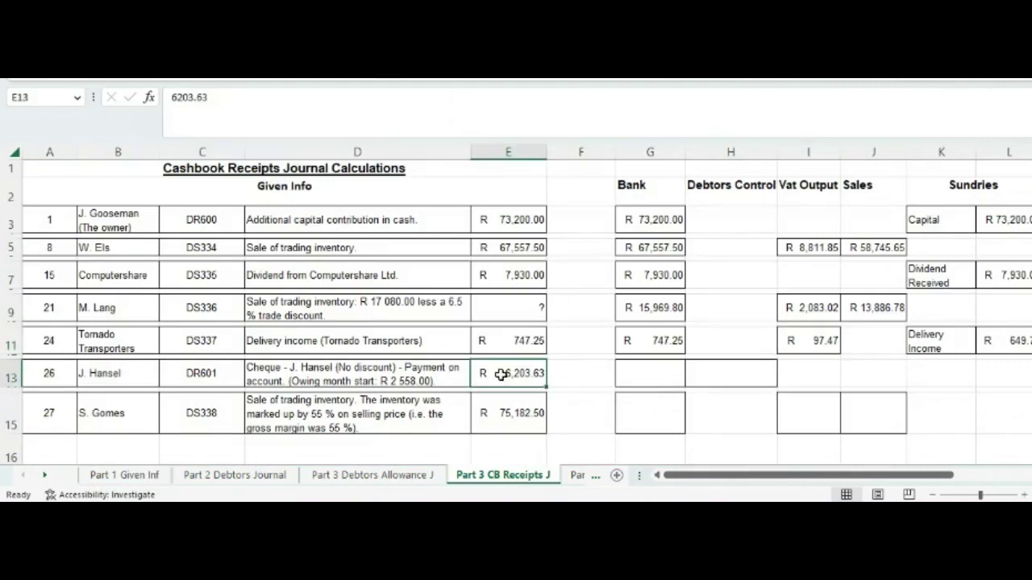
click(672, 373)
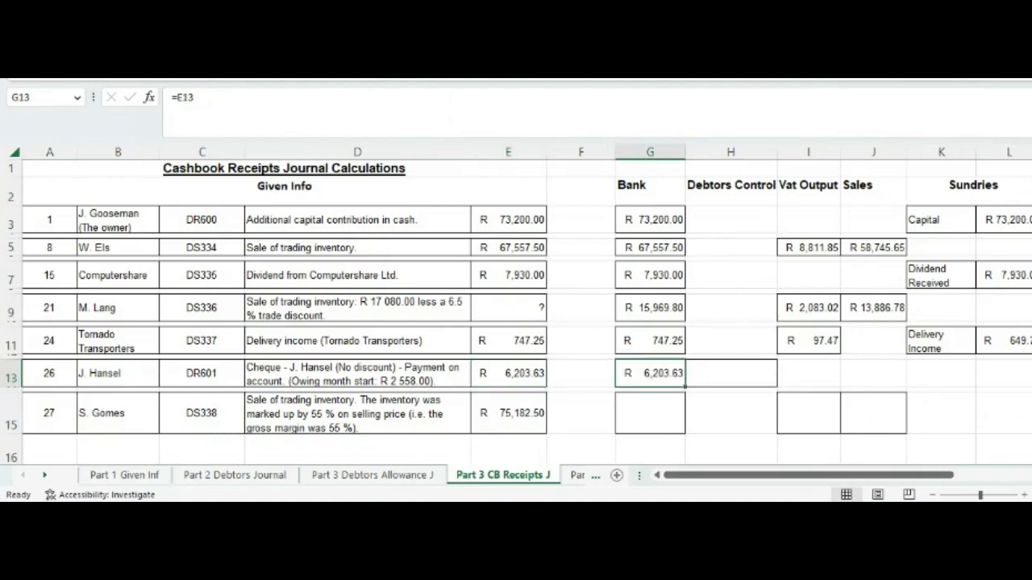
click(730, 373)
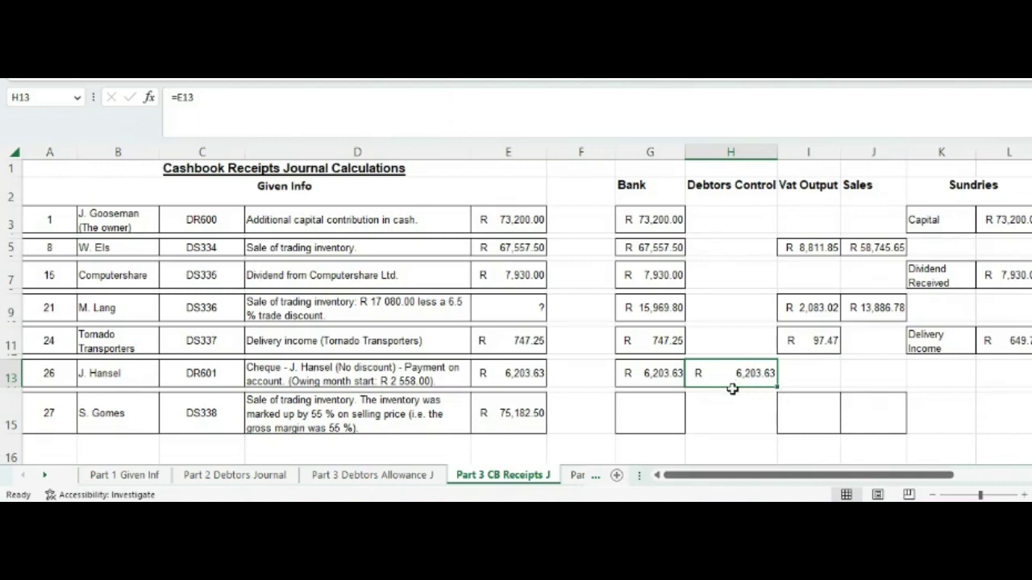
Show DS338's Bank, Sales, Vat Output and Cost of Sales amounts in G15, J15, I15 and M15 with a black font
mouse_move(898, 476)
mouse_down()
mouse_move(930, 486)
mouse_move(897, 484)
mouse_up()
click(673, 409)
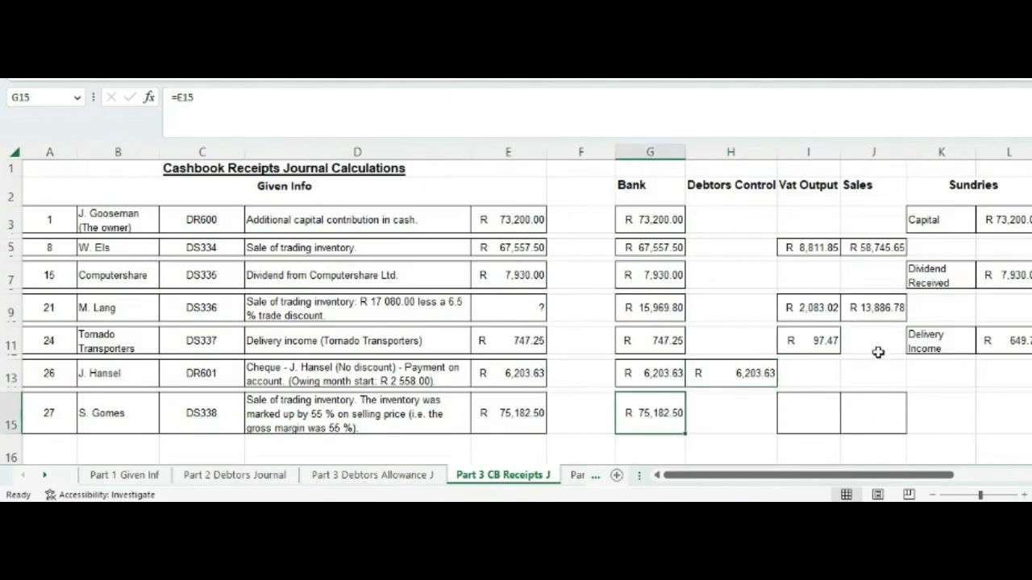
click(864, 410)
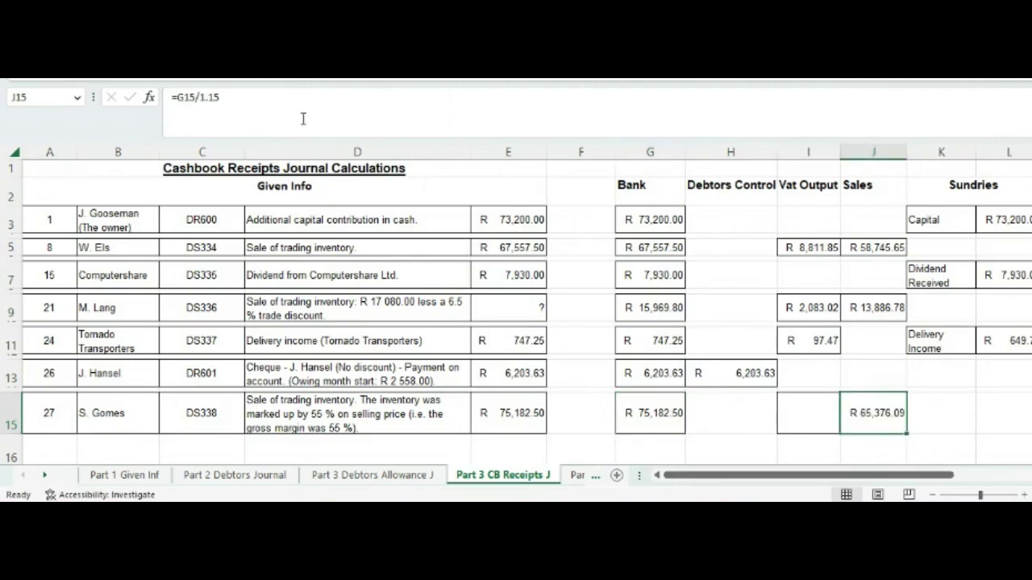
click(813, 421)
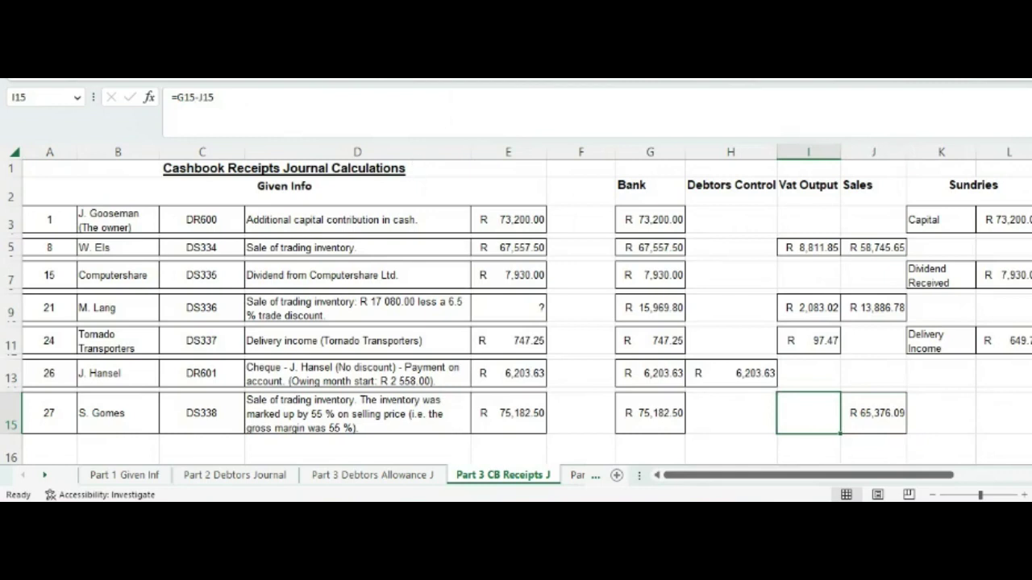
drag(820, 475, 874, 480)
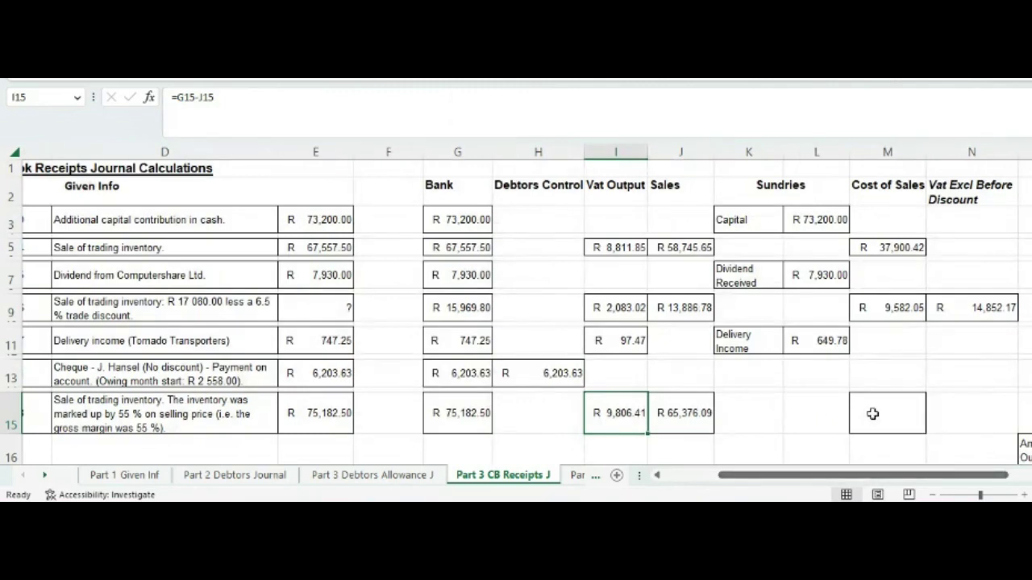
click(872, 414)
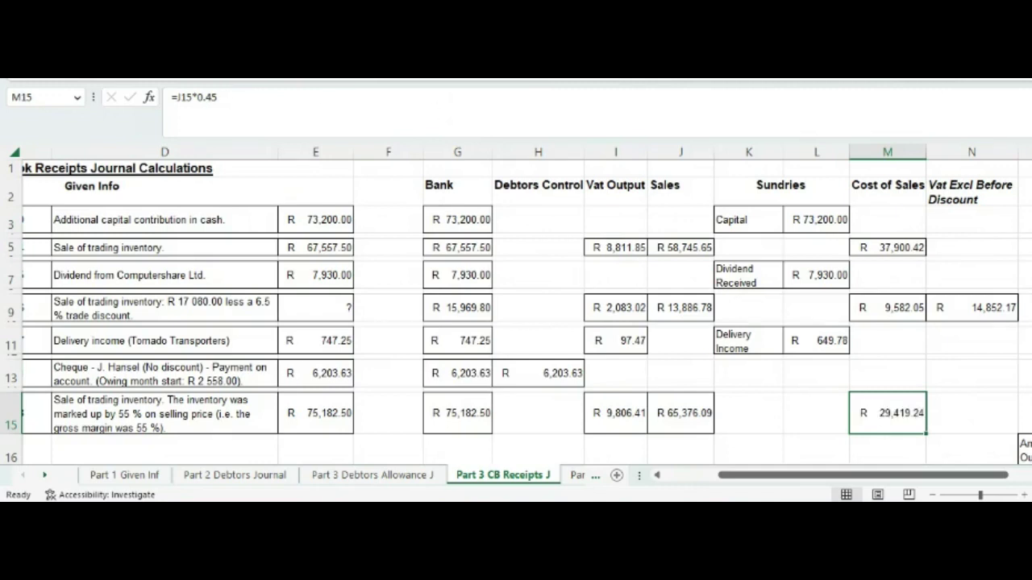
Select DR602's settlement discount description in D17 to read it and dismiss the Outlook notification
scroll(467, 197, down, 1)
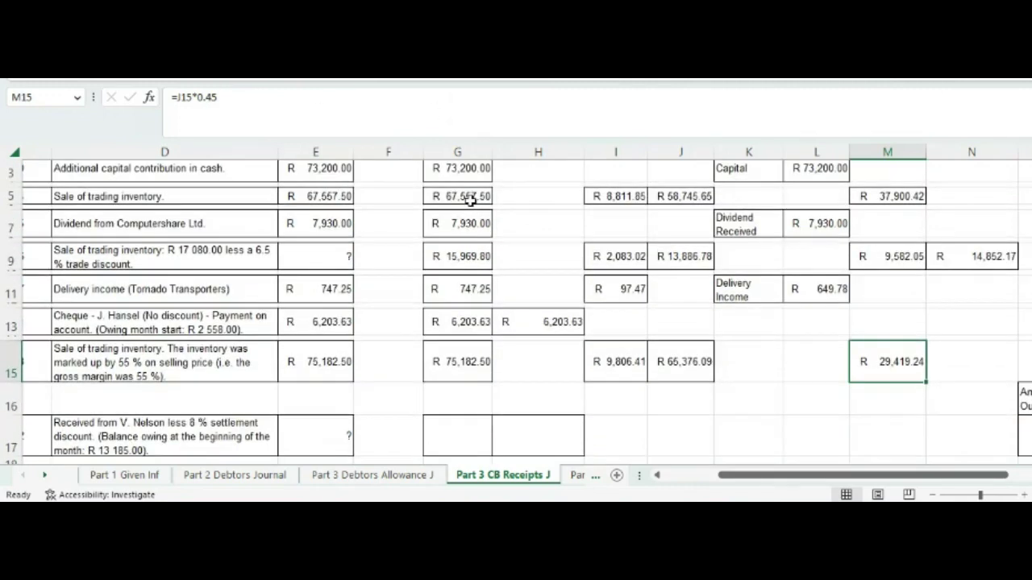
scroll(470, 200, down, 1)
drag(748, 476, 695, 484)
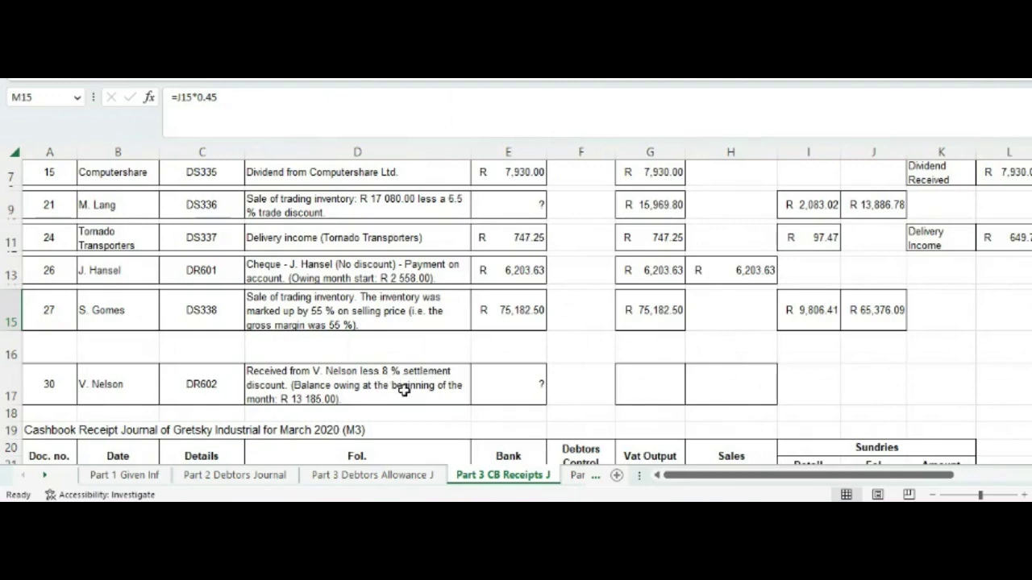
click(319, 399)
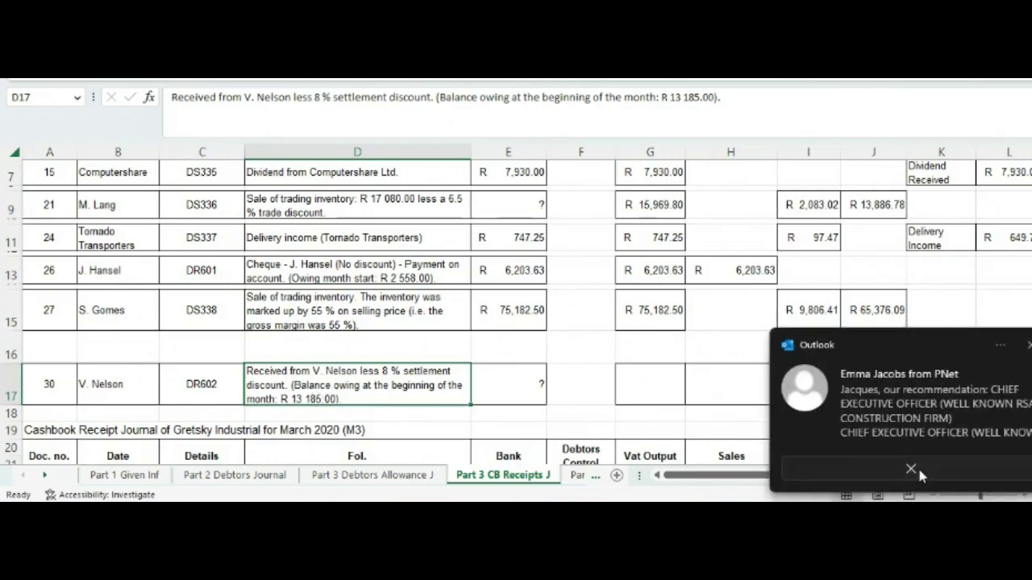
click(918, 468)
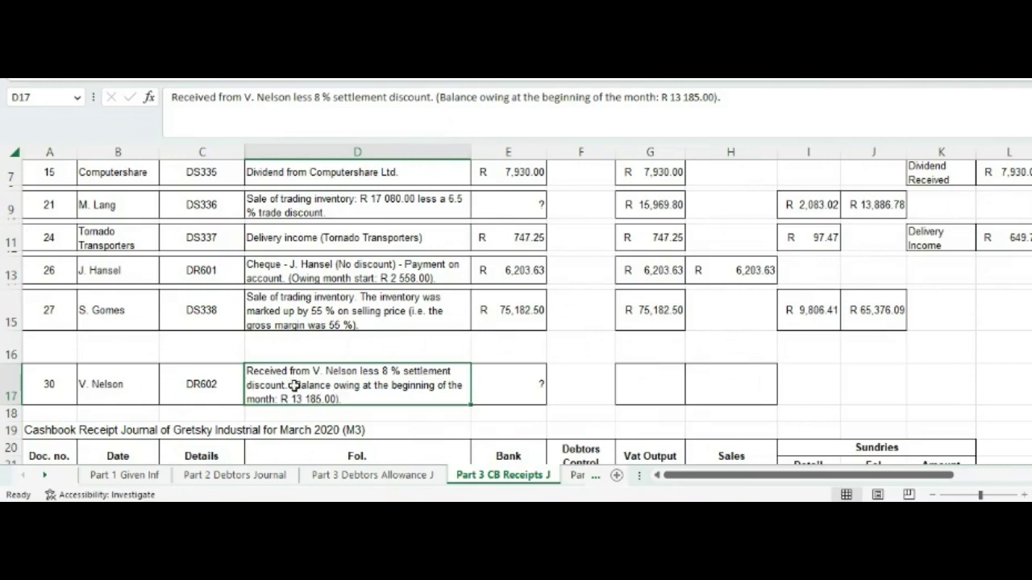
Examine the Part 1 Given Inf source documents for the DR602 debtor's sales, returns and opening balance
click(140, 477)
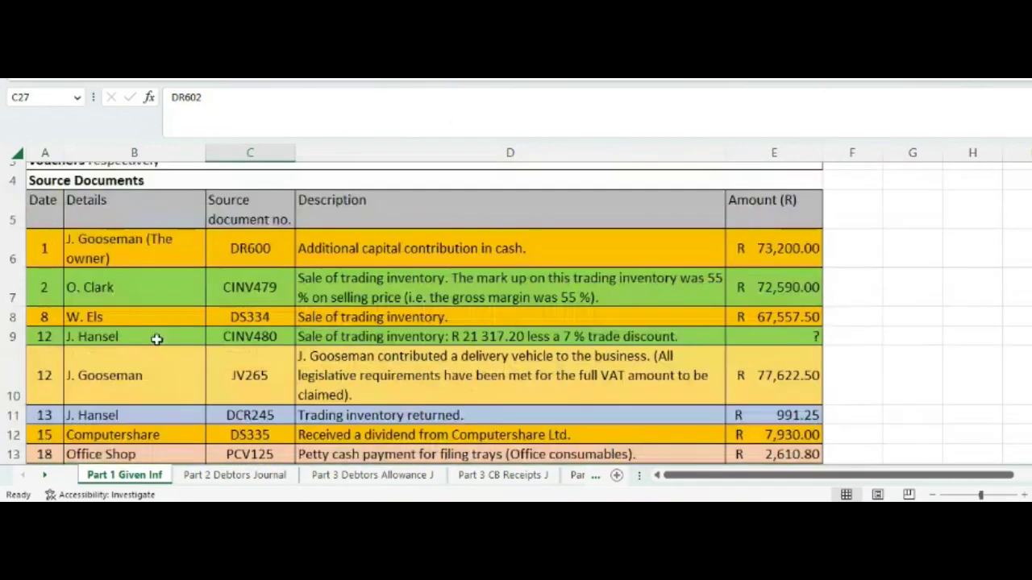
scroll(131, 269, down, 2)
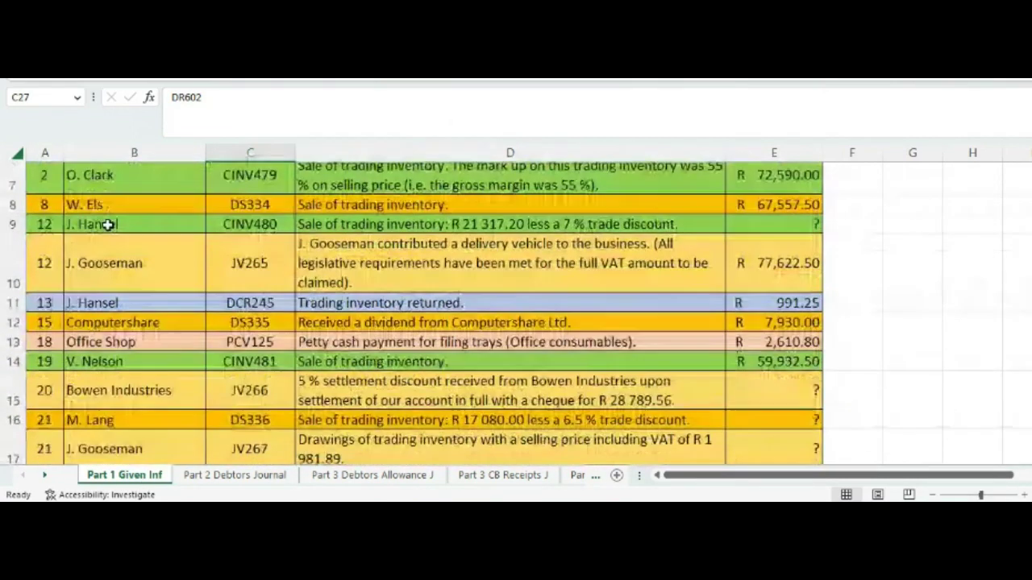
scroll(107, 225, down, 1)
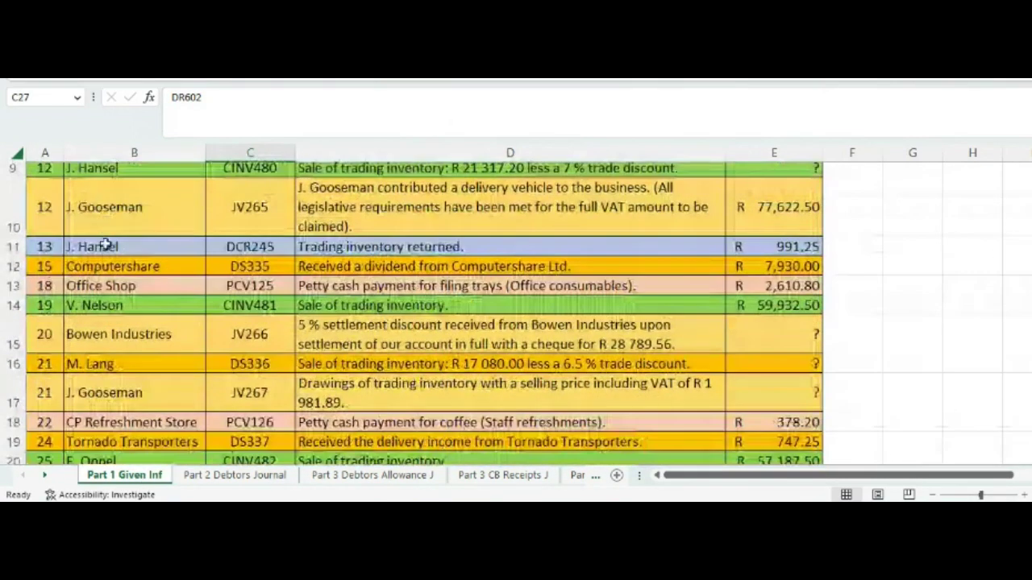
click(119, 309)
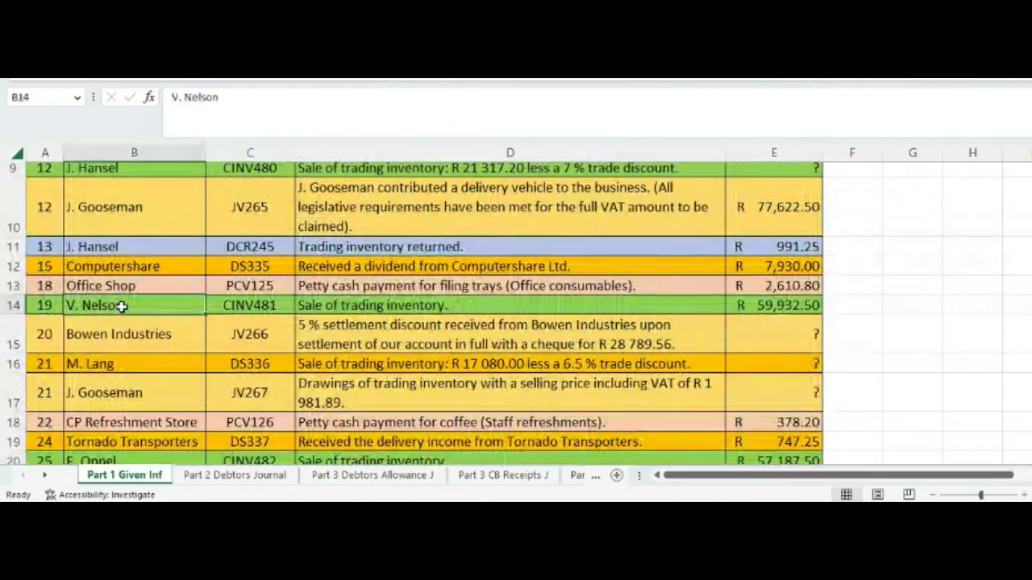
click(743, 306)
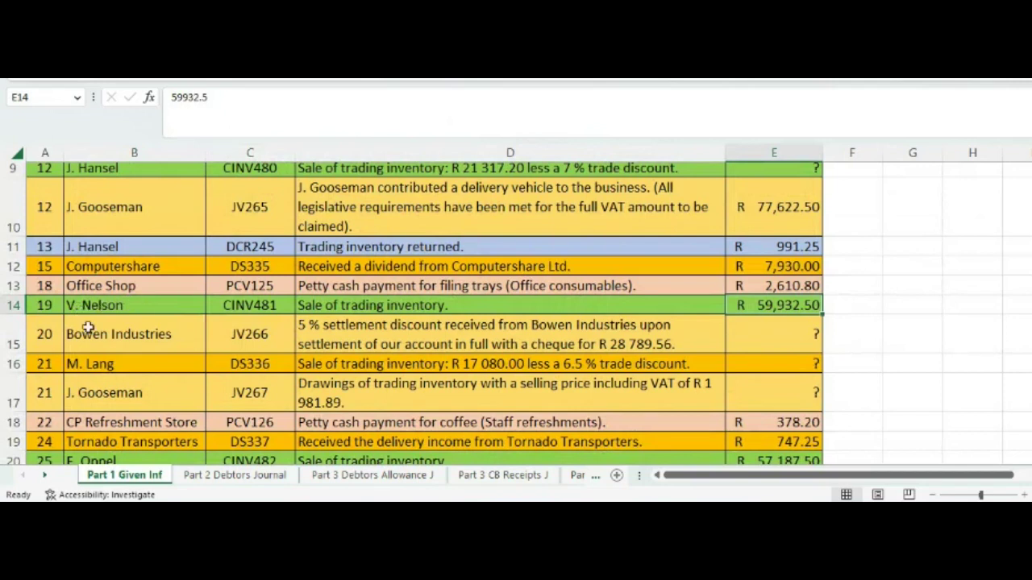
scroll(89, 329, down, 1)
scroll(89, 329, down, 2)
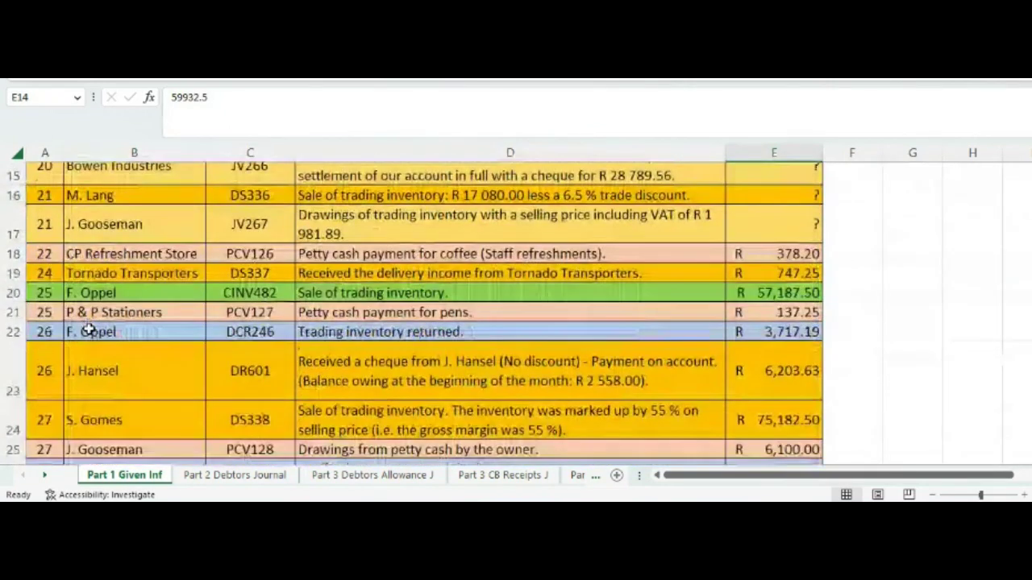
scroll(87, 268, up, 2)
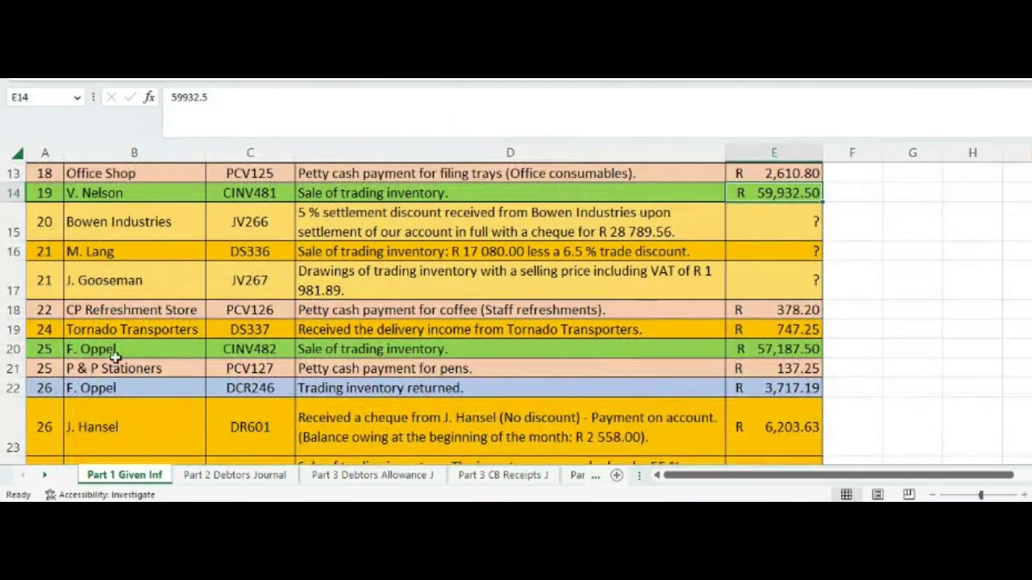
scroll(118, 362, down, 1)
scroll(117, 362, down, 3)
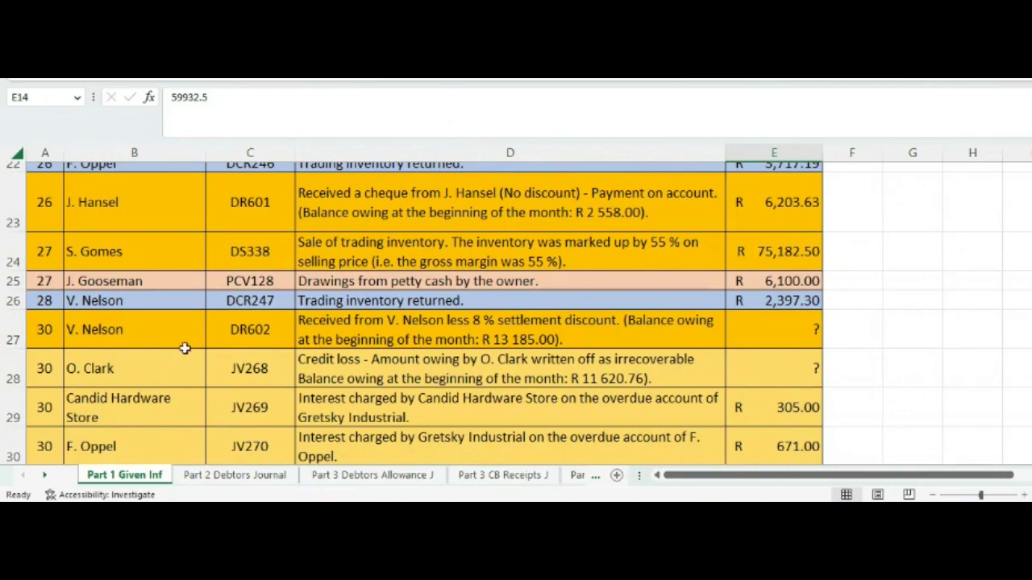
Show DR602's Amount Outstanding calculation in O17 of the Part 3 CB Receipts J sheet with a black font
click(503, 476)
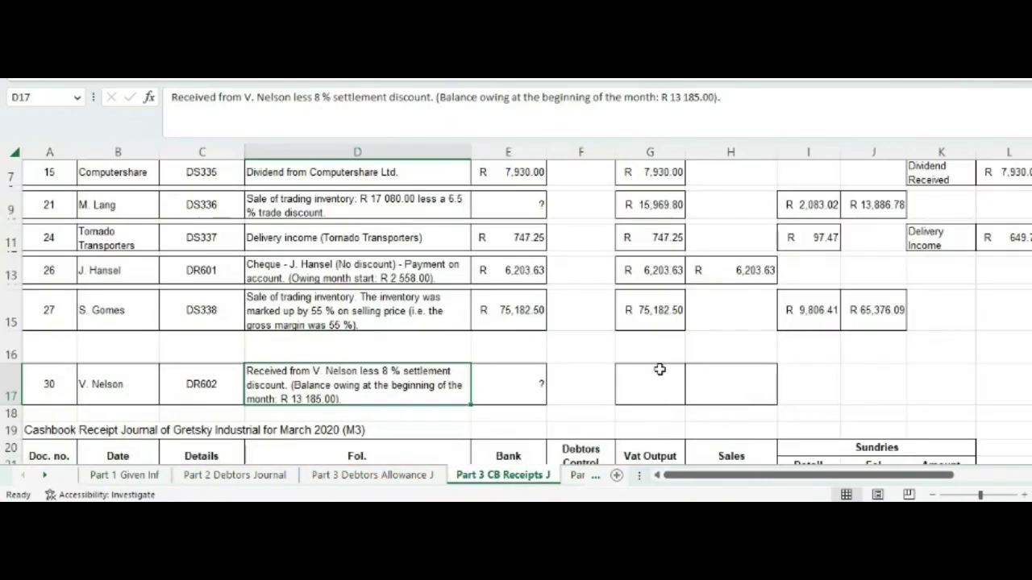
drag(900, 475, 987, 484)
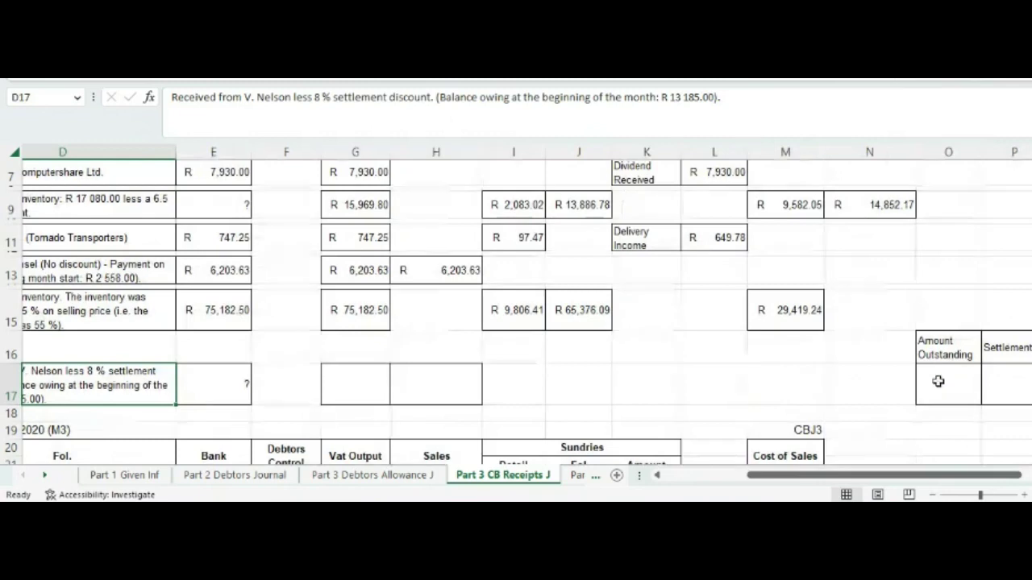
click(937, 382)
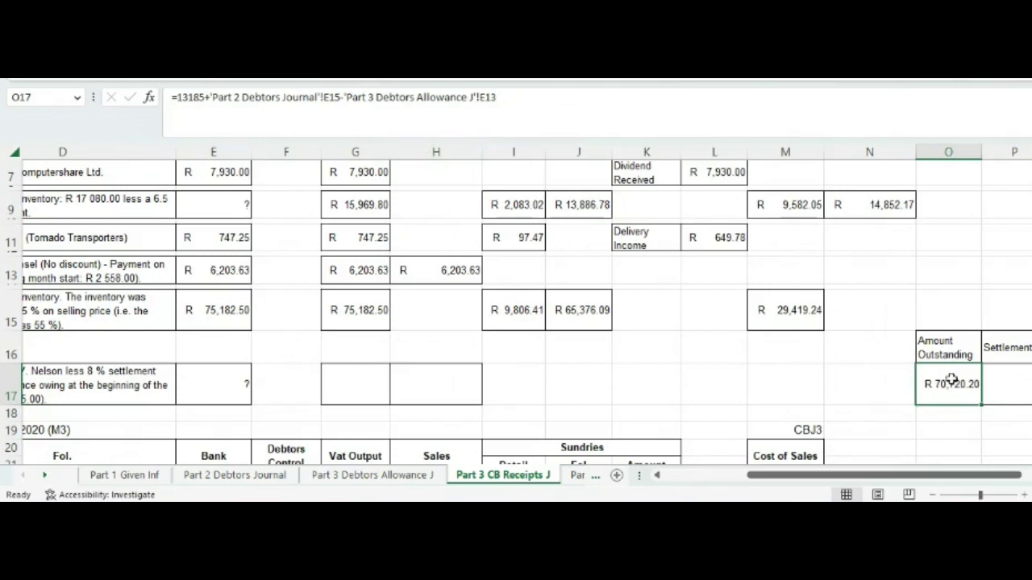
Check DR602's discount description in D17 and show its Settlement amount in P17 with a black font
click(1001, 386)
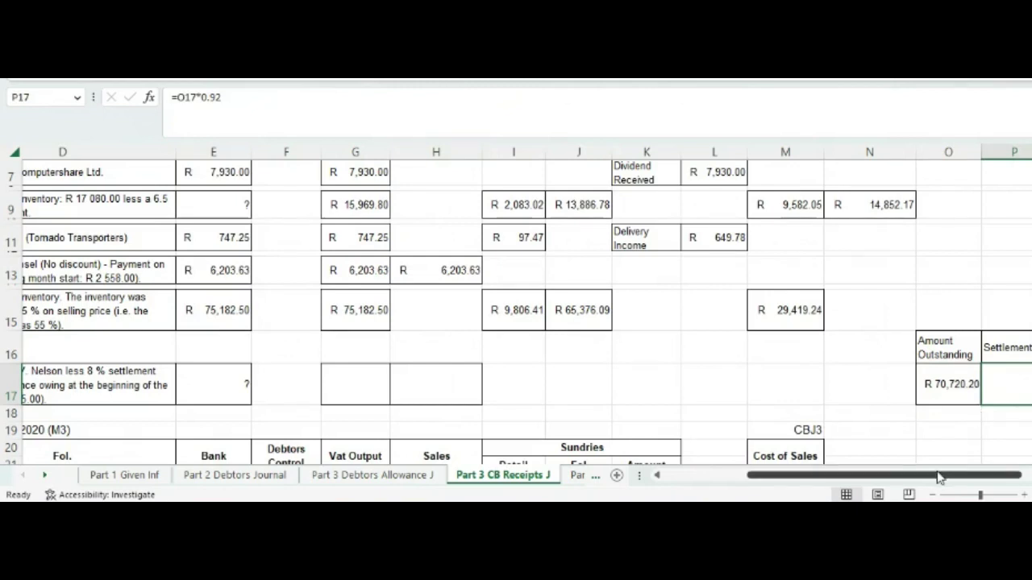
drag(938, 477, 885, 478)
click(322, 398)
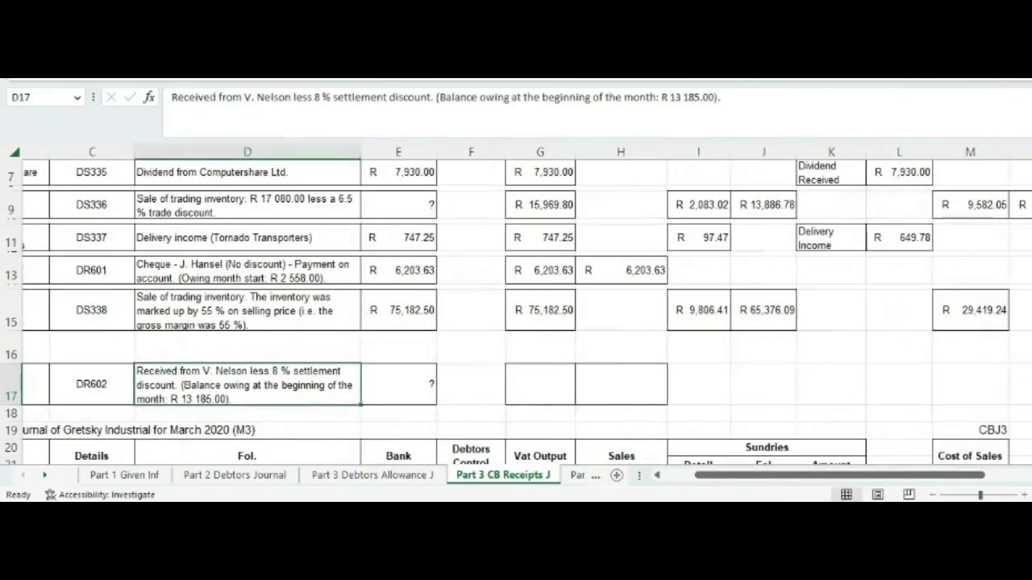
drag(741, 482, 780, 481)
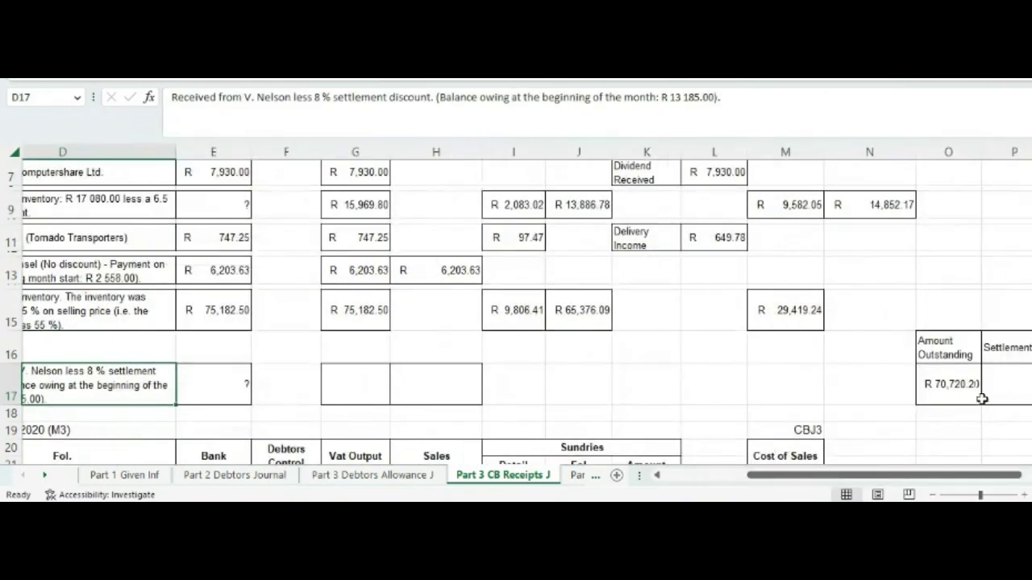
click(1003, 377)
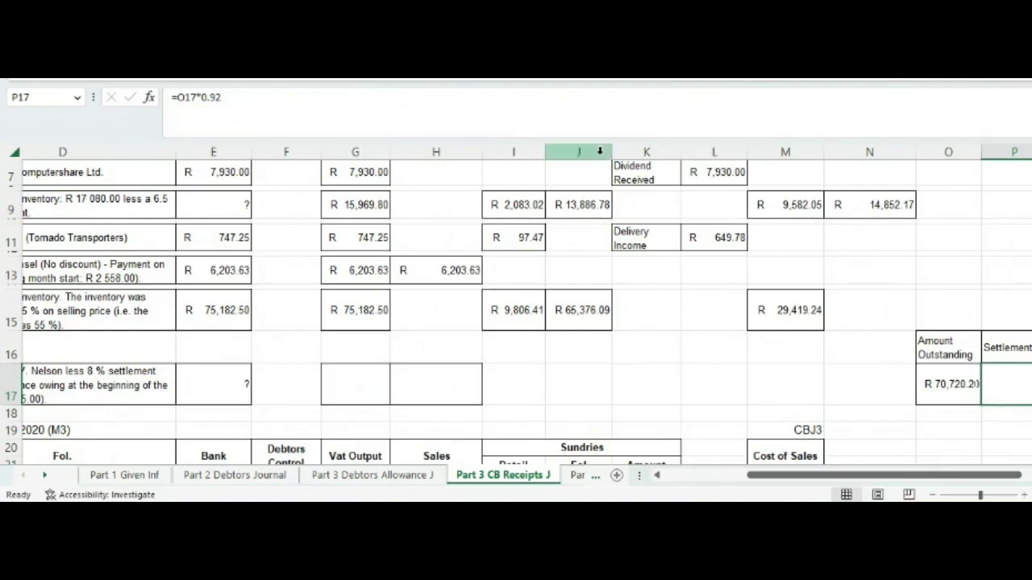
click(933, 386)
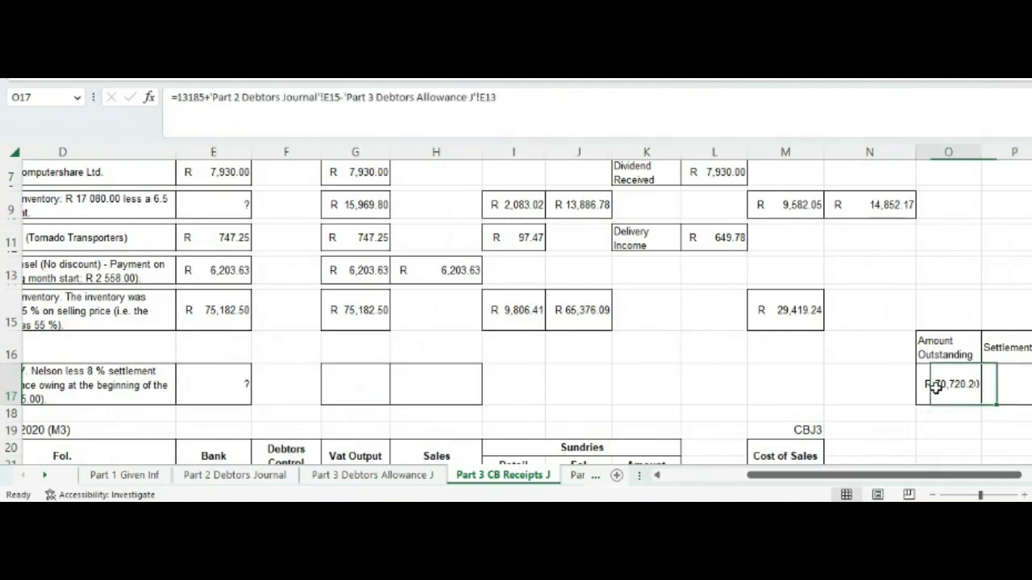
click(1021, 388)
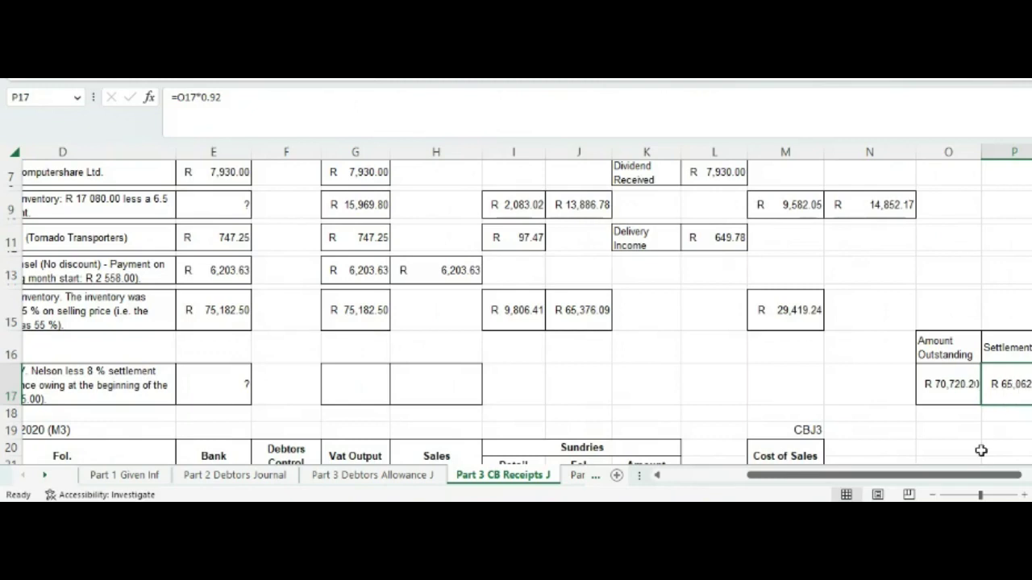
Show DR602's Bank and Debtors Control amounts in G17 and H17 with a black font
drag(959, 477, 992, 475)
click(657, 386)
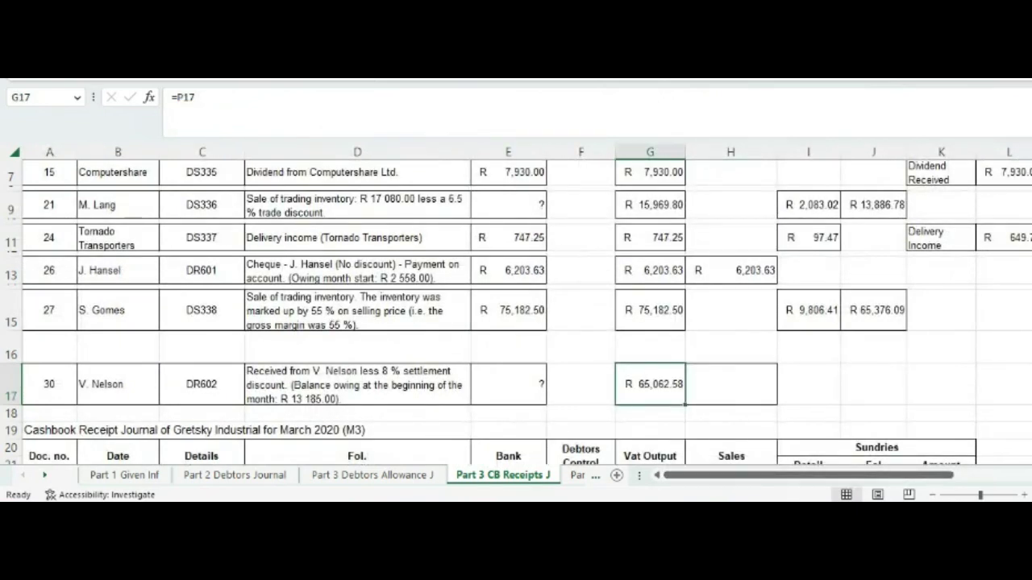
click(744, 382)
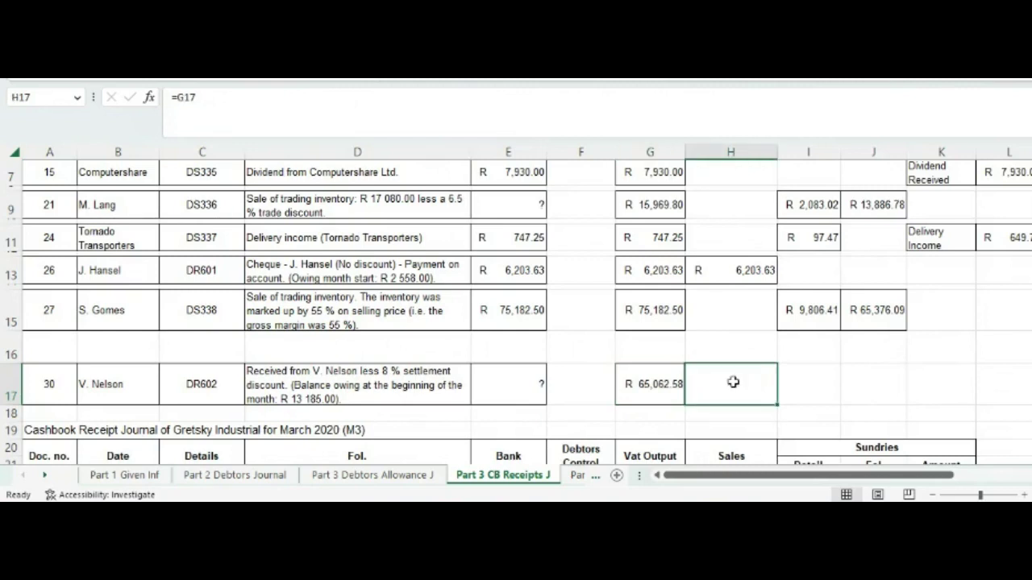
scroll(741, 277, up, 2)
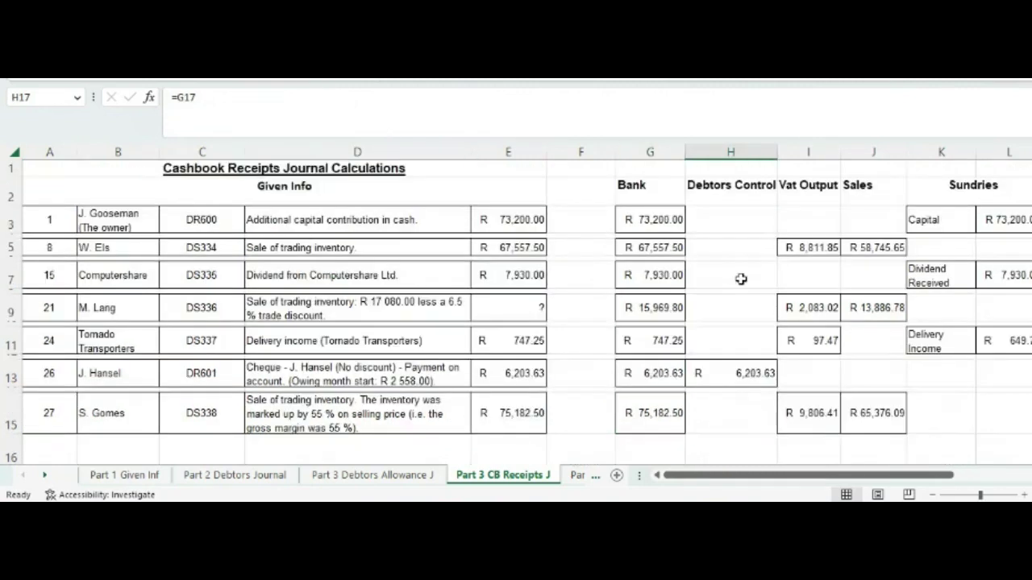
scroll(755, 202, down, 1)
scroll(759, 204, down, 1)
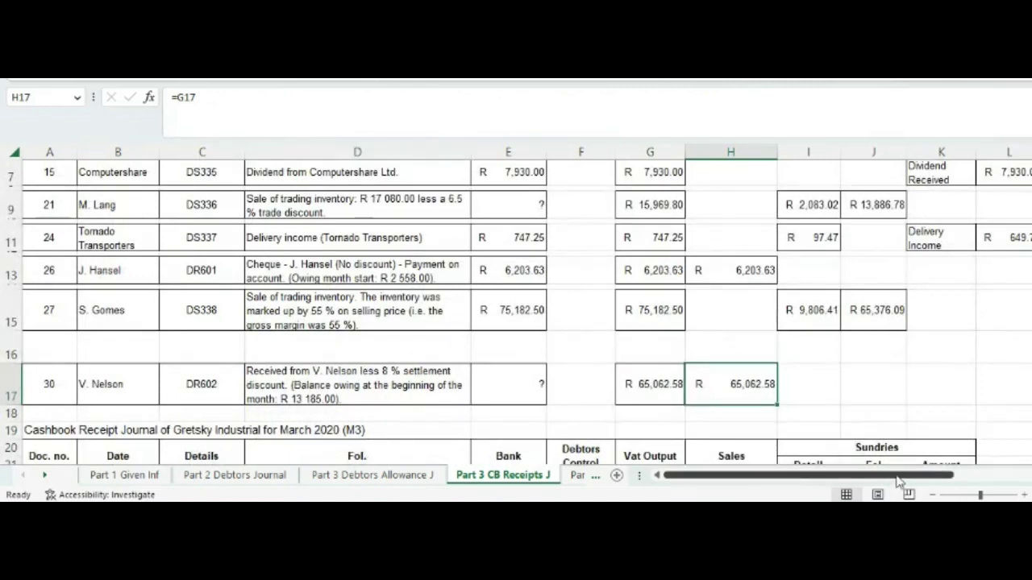
scroll(1022, 371, right, 3)
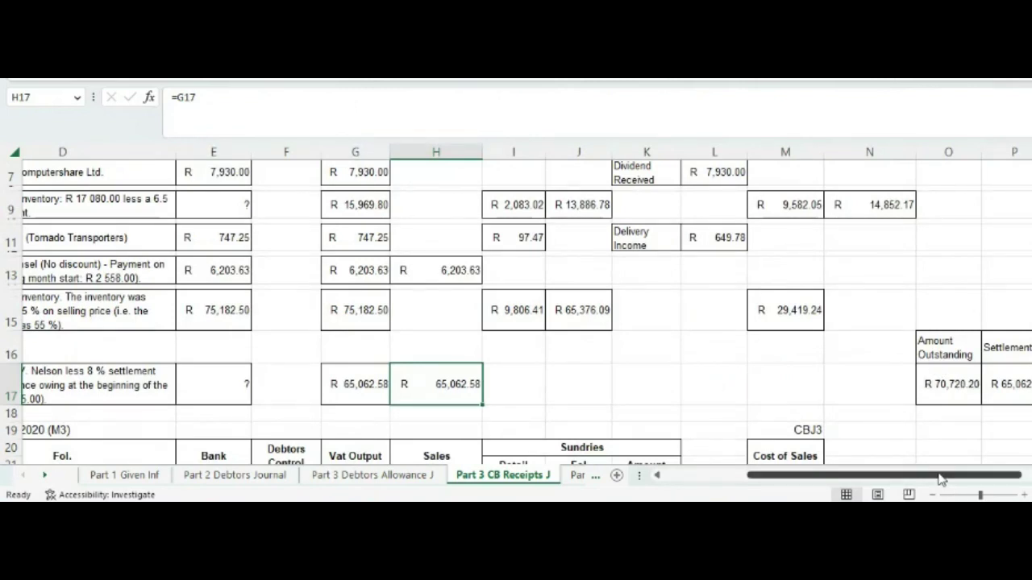
drag(940, 478, 856, 478)
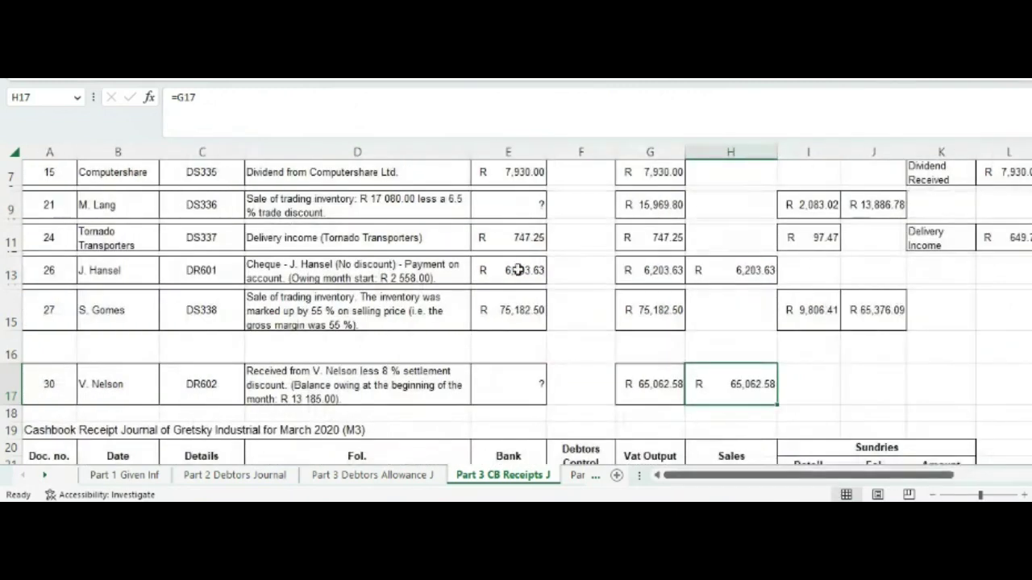
Show the Cashbook Receipt Journal entries for DR600, DS334, DS335 and DS336 in rows 22 to 25 with a black font
scroll(500, 286, down, 2)
scroll(684, 244, up, 3)
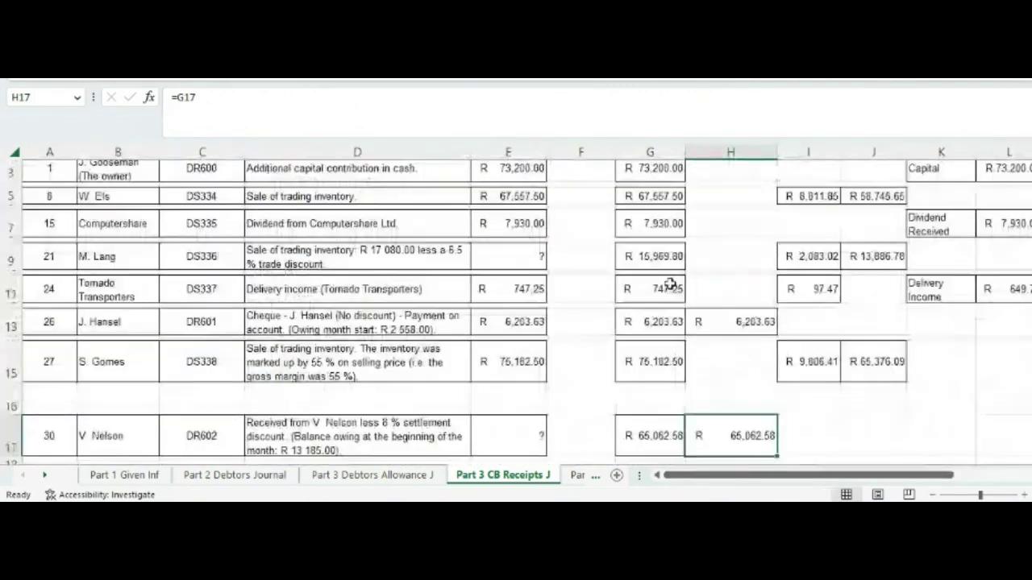
scroll(665, 291, down, 5)
scroll(693, 322, up, 1)
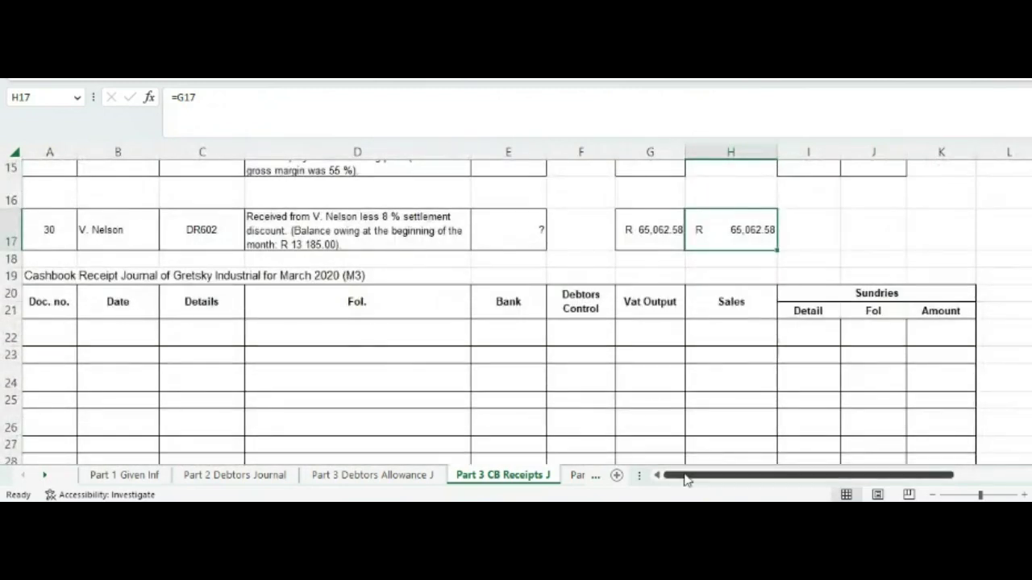
scroll(68, 339, down, 1)
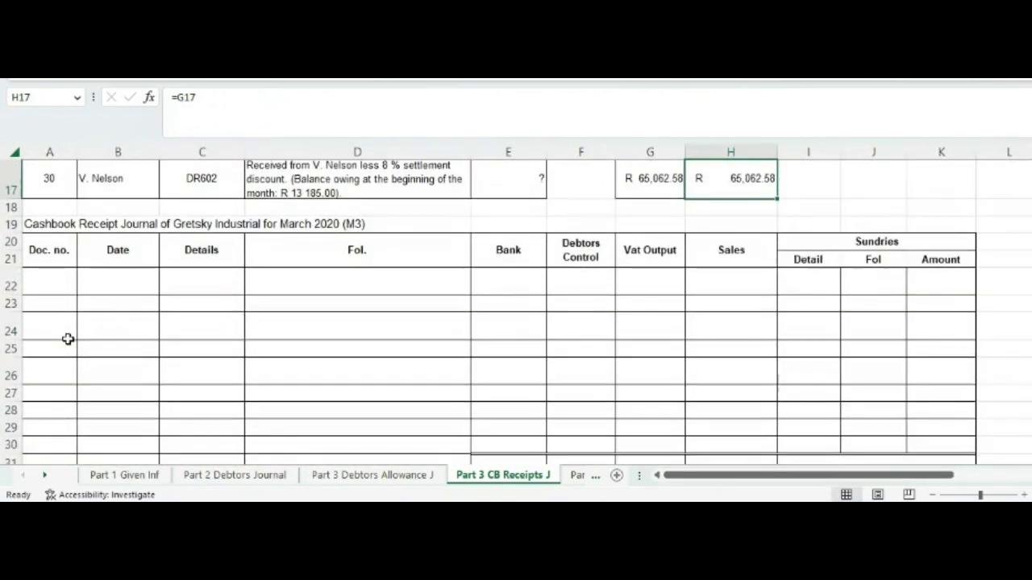
drag(55, 280, 921, 286)
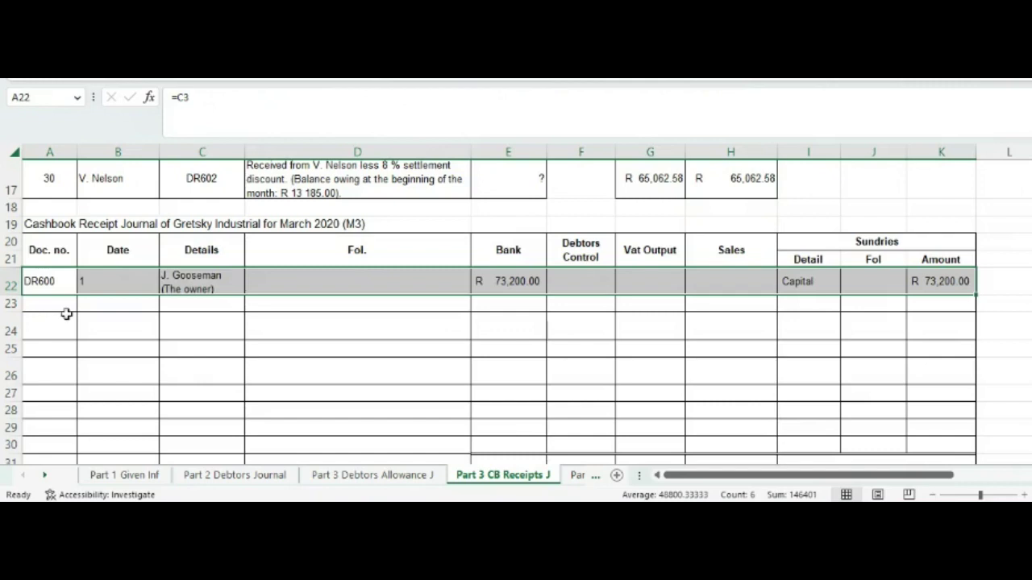
drag(55, 304, 927, 304)
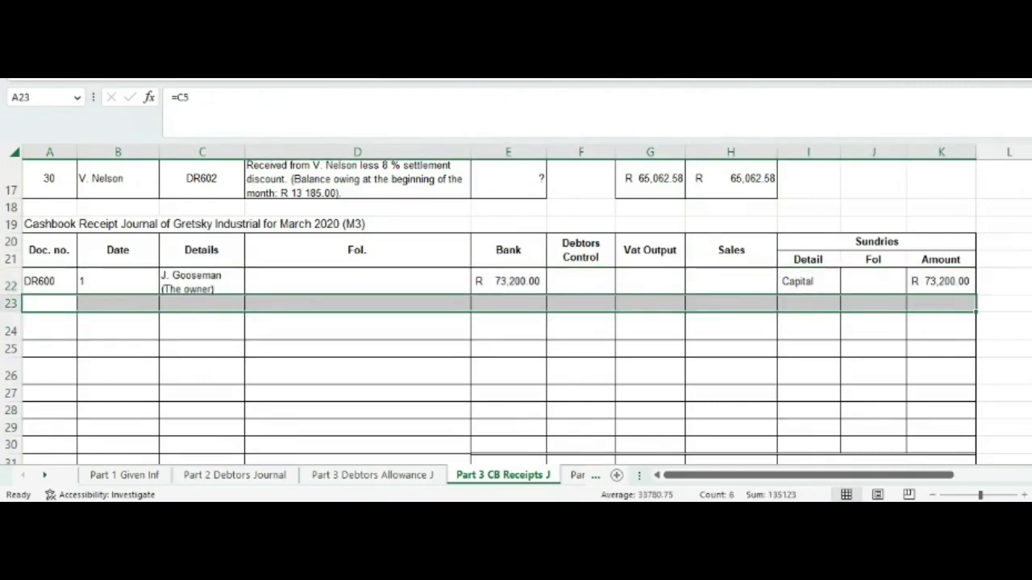
drag(64, 323, 927, 335)
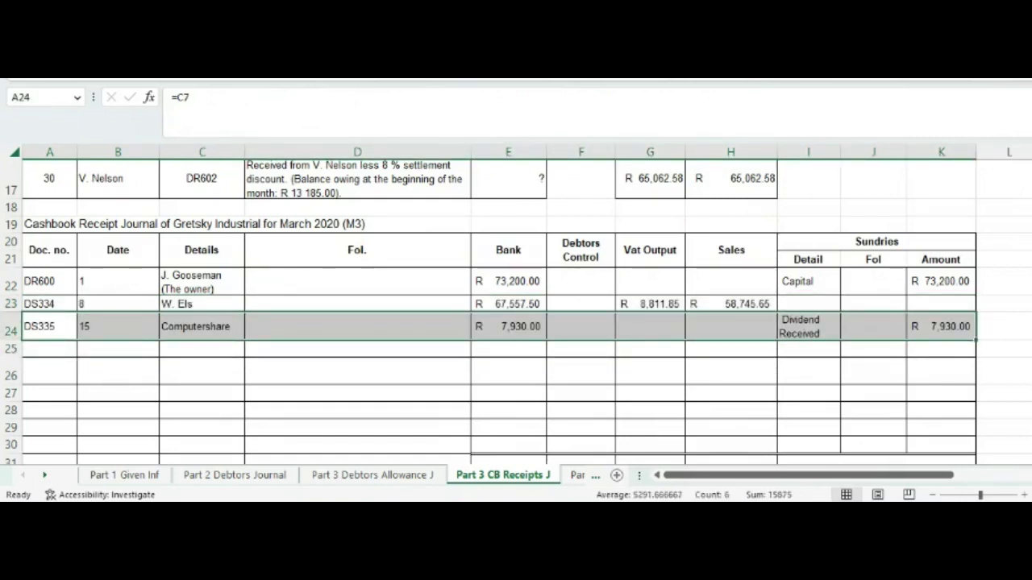
drag(68, 349, 917, 349)
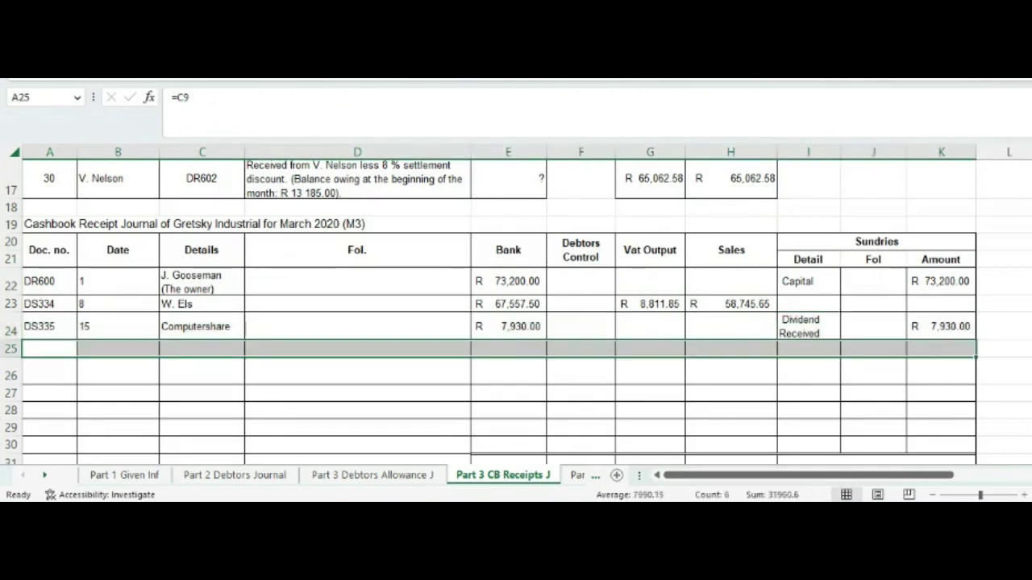
key(ctrl+Return)
Show the journal entries for DS337, DR601, DS338 and DR602 in rows 26 to 29 with a black font
scroll(228, 273, down, 2)
drag(42, 265, 924, 308)
text(DS337	24	Tornado Transporters		R 747.25		R 97.47		Delivery Income		R 649.78 DR601	26	J. Hansel		R 6,203.63	R 6,203.63					 DS338	27	S. Gomes		R 75,182.50		R 9,806.41	R 65,376.09)
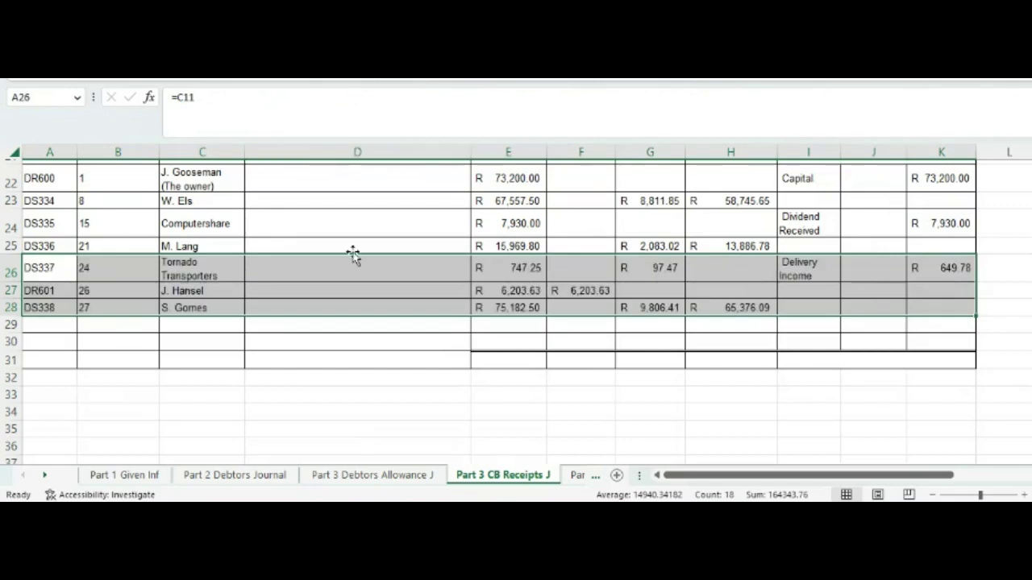
drag(46, 324, 920, 323)
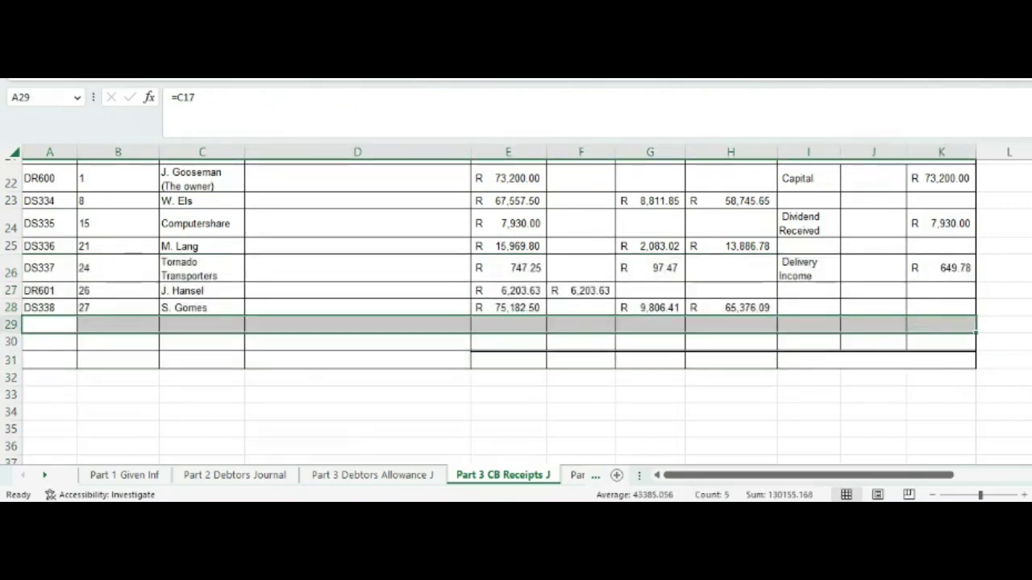
text(DR602	30	V. Nelson		R 65,062.58	R 65,062.58)
click(350, 274)
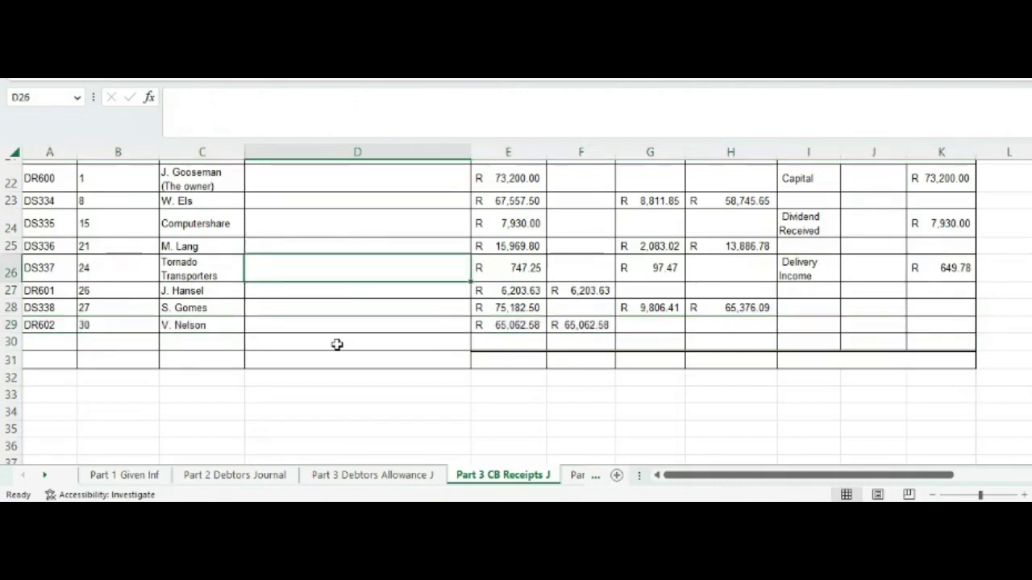
Show the Bank, Debtors Control, Vat Output, Sales and Sundries Amount totals in E30:H30 and K30 with a black font
scroll(26, 279, up, 2)
scroll(73, 281, down, 3)
scroll(390, 274, up, 3)
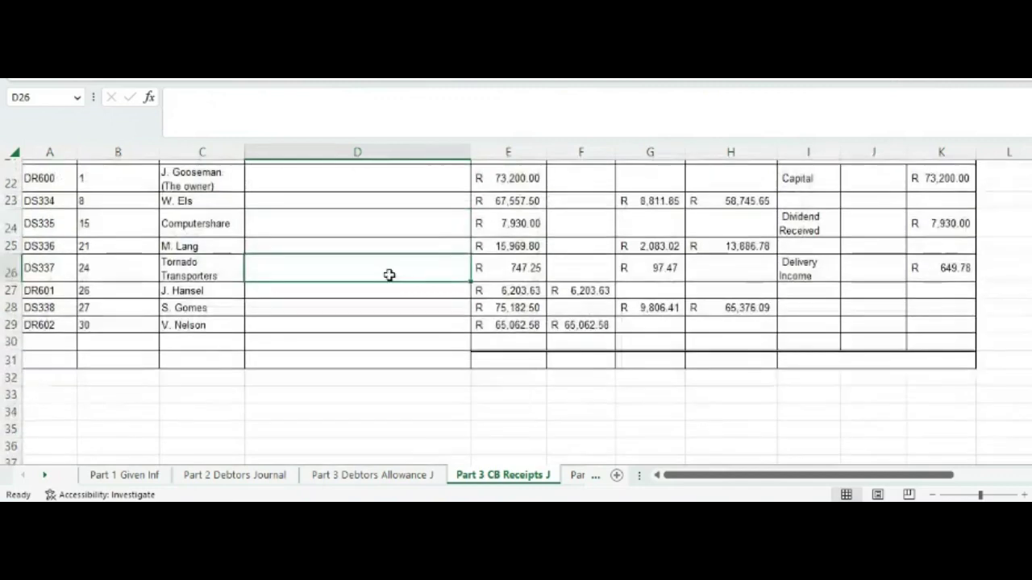
scroll(431, 252, down, 1)
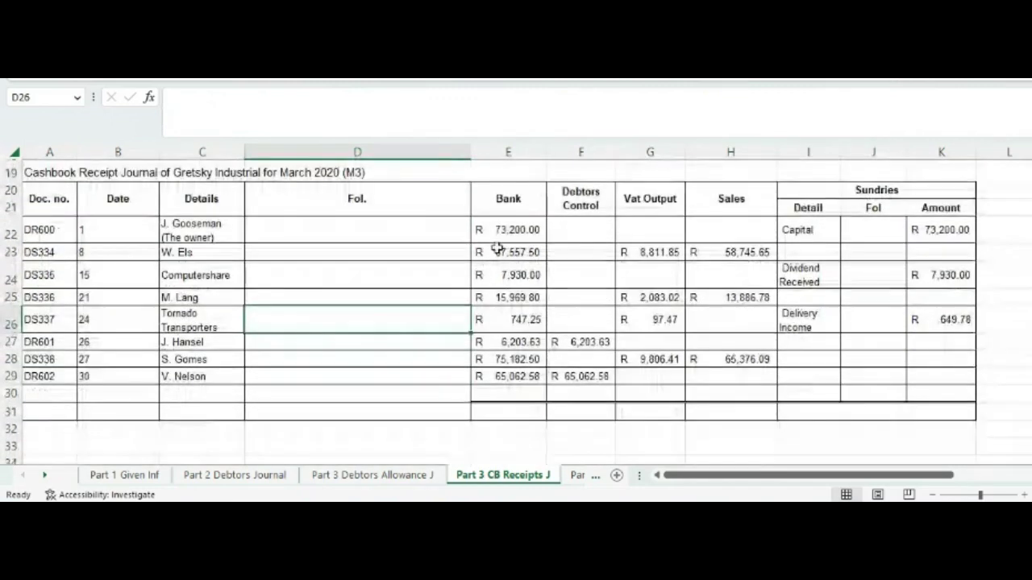
click(530, 393)
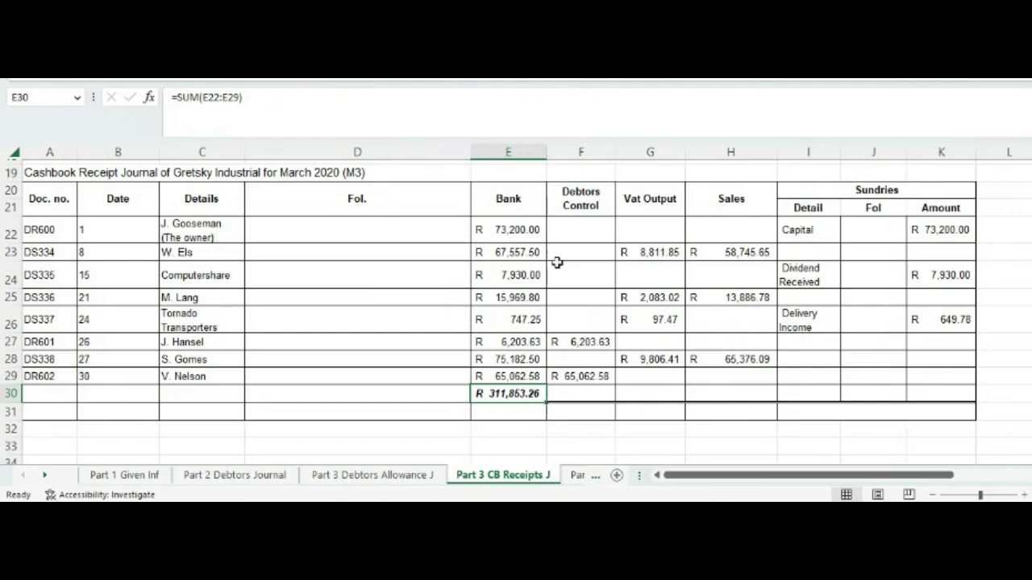
click(580, 394)
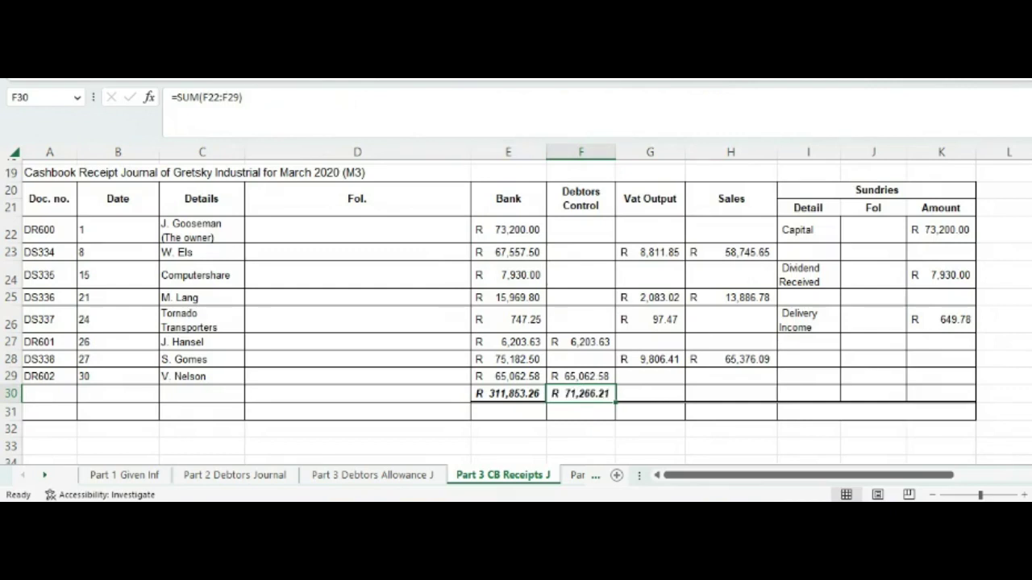
click(651, 394)
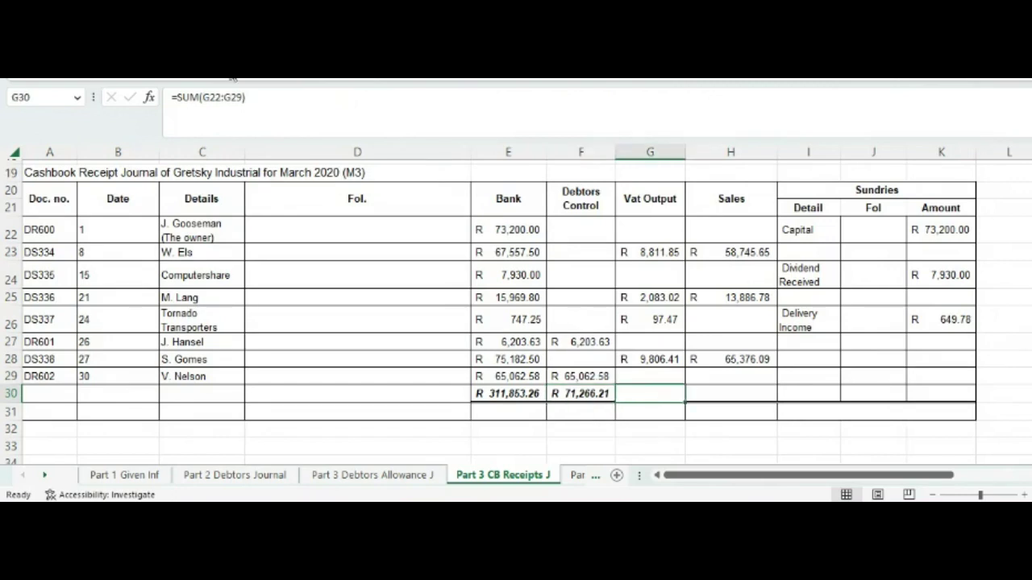
click(718, 393)
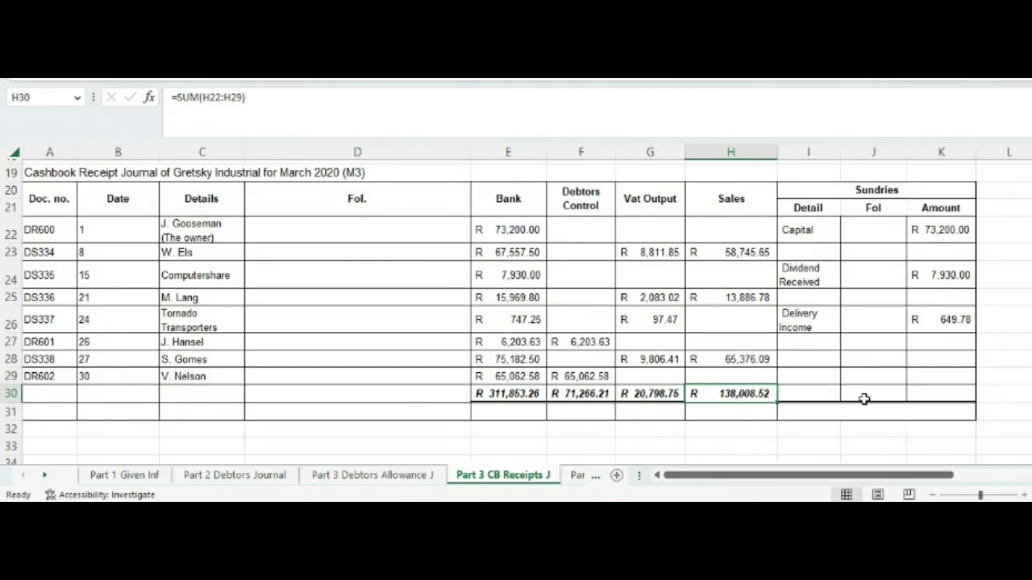
click(919, 397)
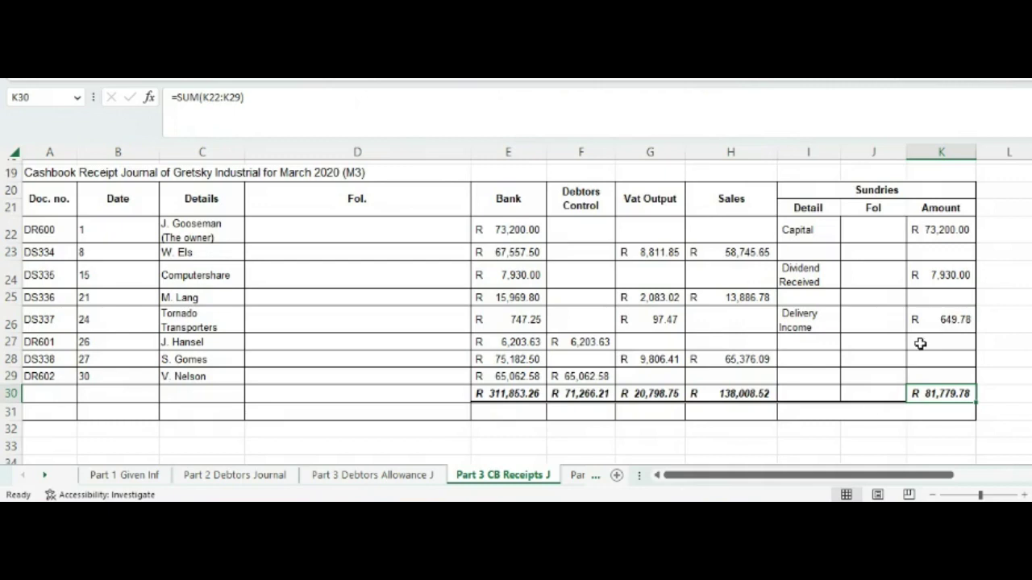
click(877, 392)
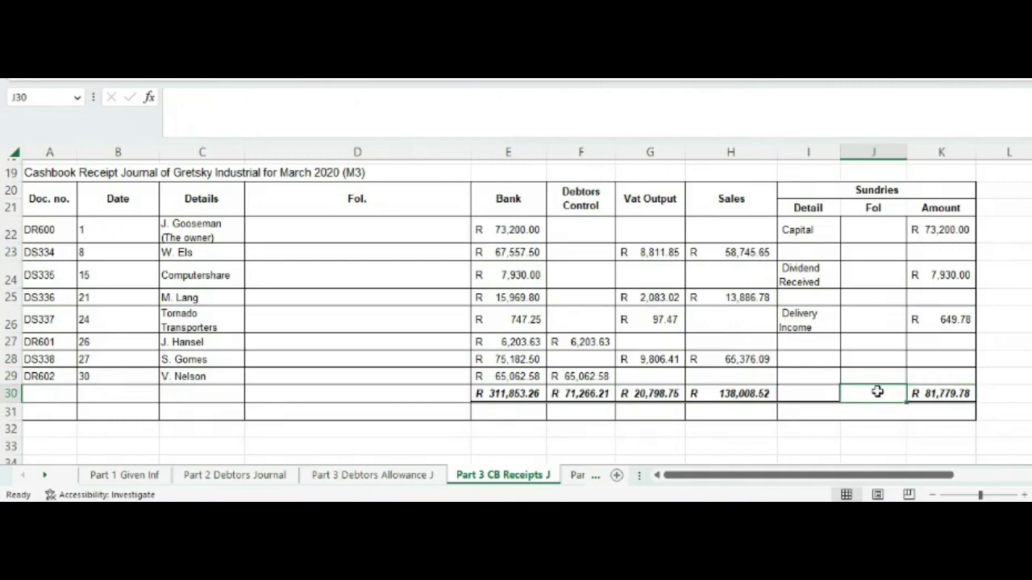
click(830, 395)
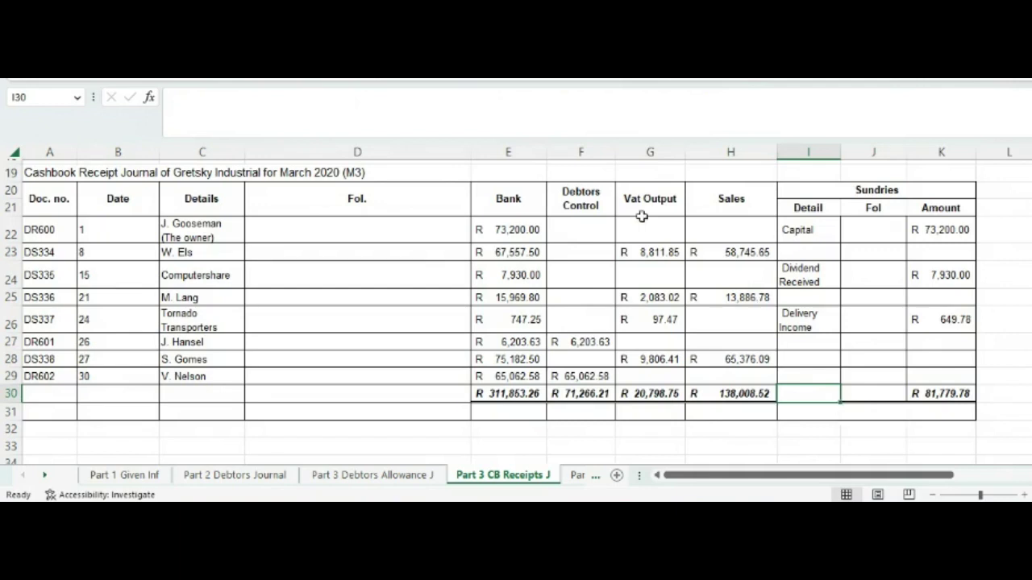
Show the posting labels in row 31 with a black font: Dr for Bank, Cr for F31:H31 and Cr Individual Accounts for Sundries
click(514, 412)
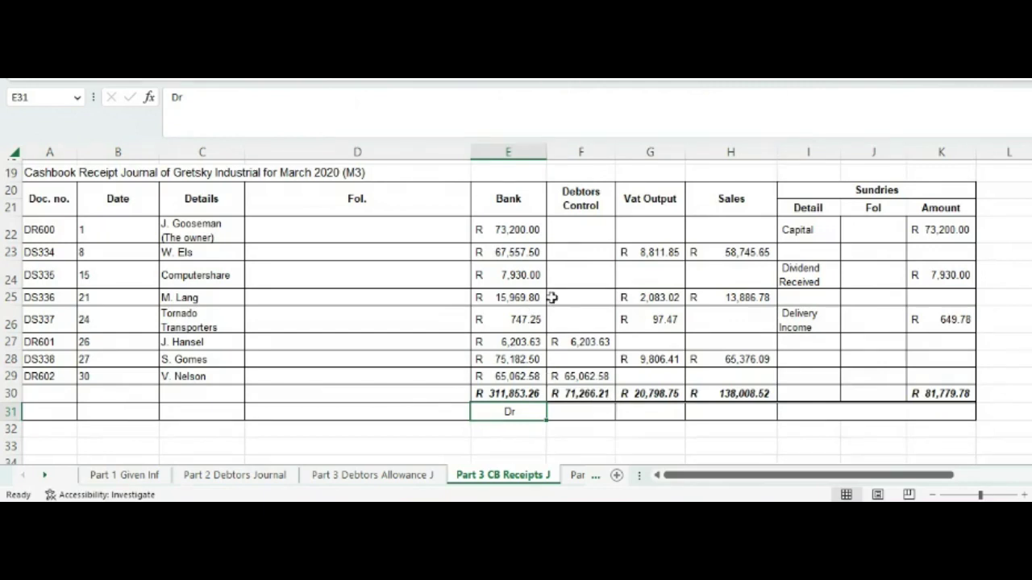
drag(597, 411, 859, 418)
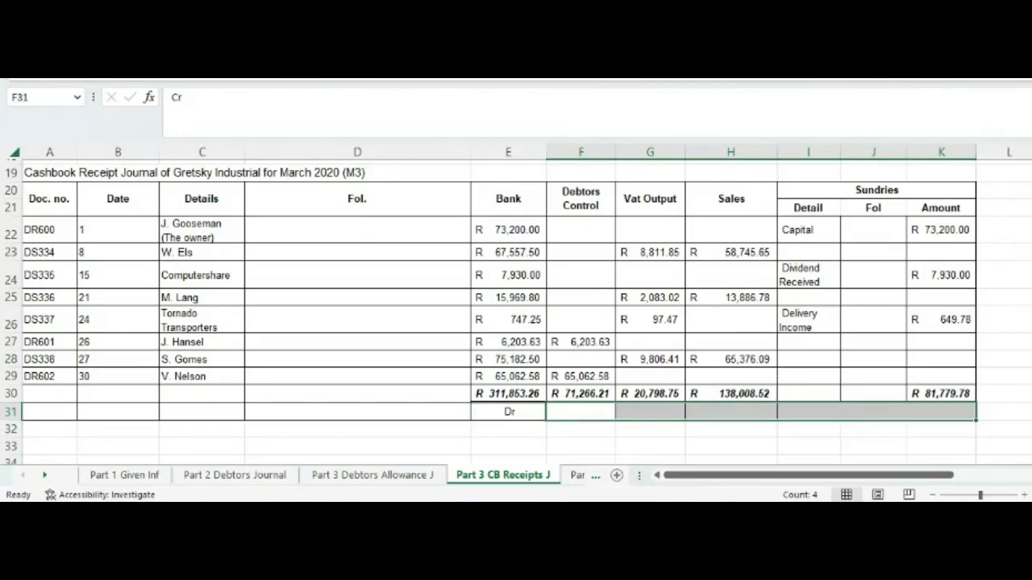
click(717, 434)
scroll(779, 438, down, 2)
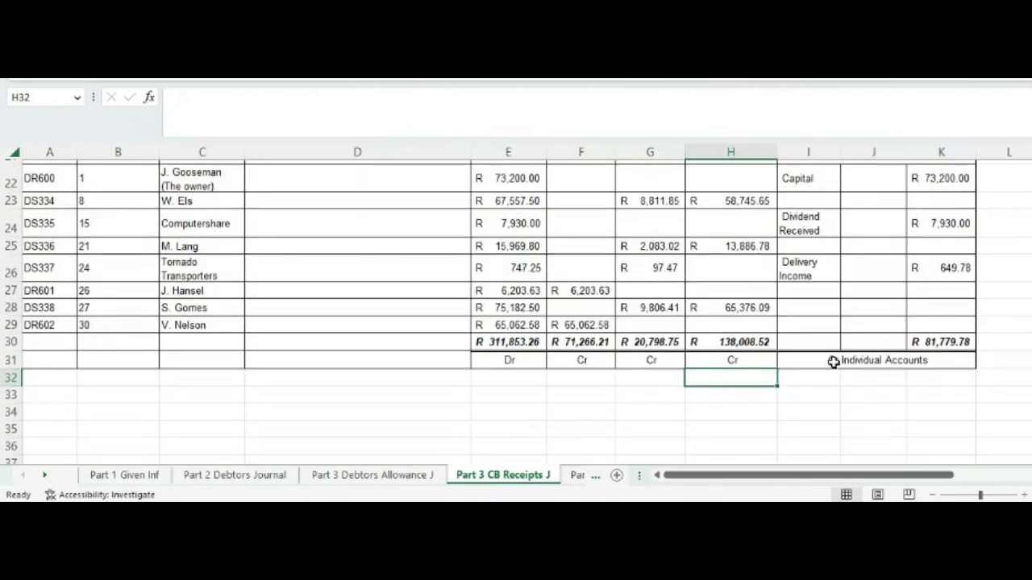
scroll(833, 223, up, 1)
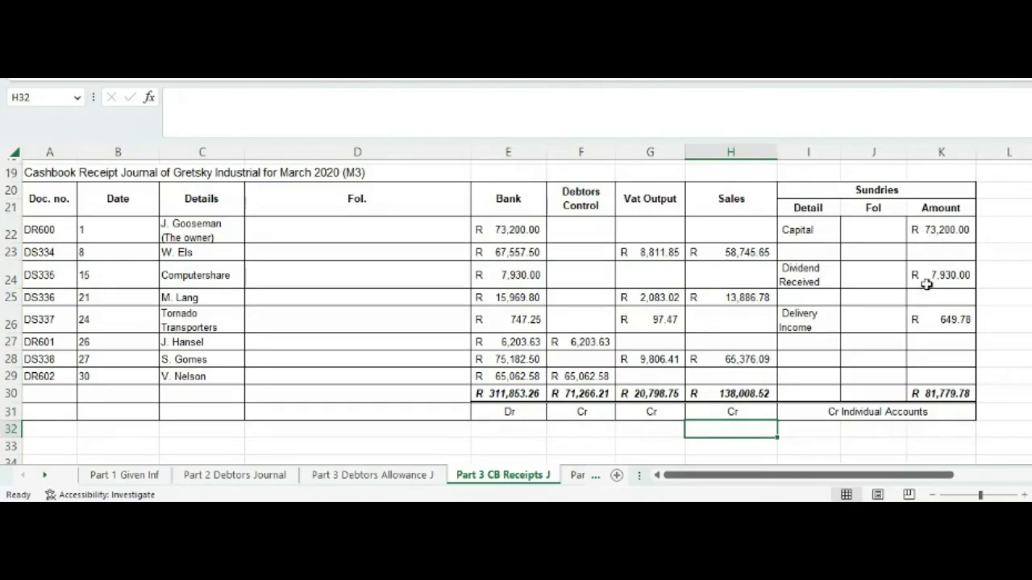
scroll(883, 315, down, 1)
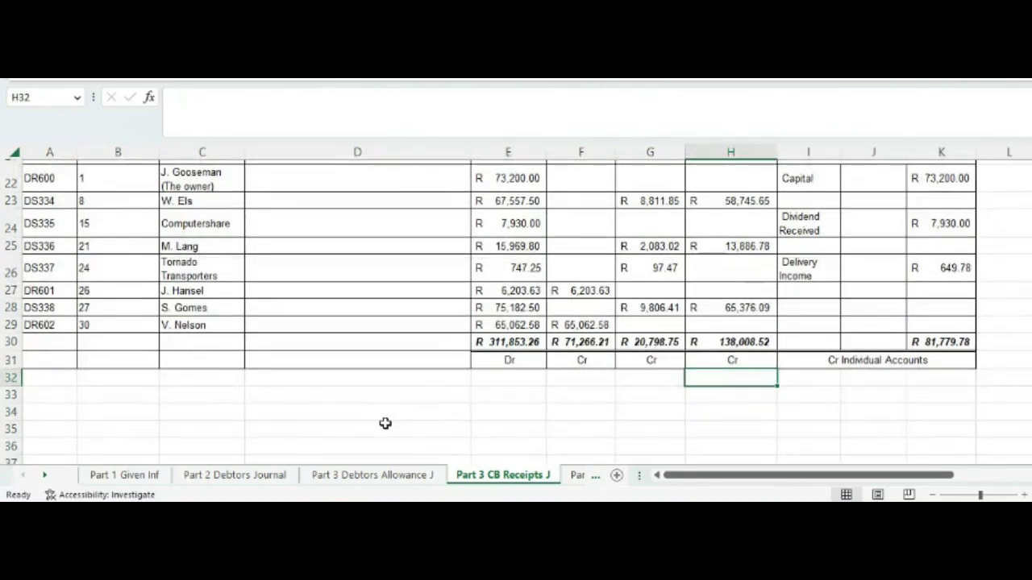
Look at the Part 3 Debtors Allowance J sheet and review the Cashbook Receipt Journal on Part 3 CB Receipts J
click(386, 476)
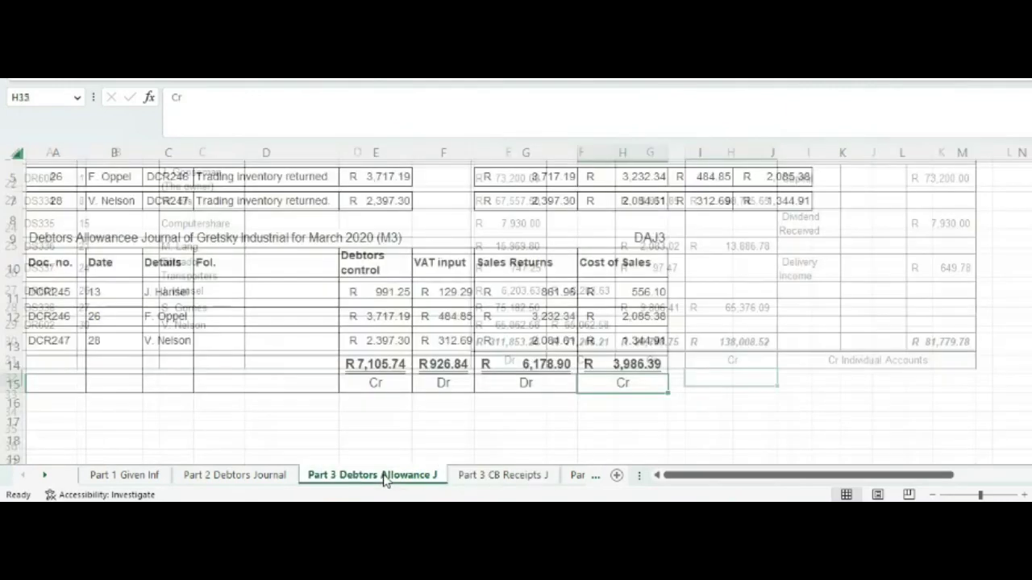
click(519, 477)
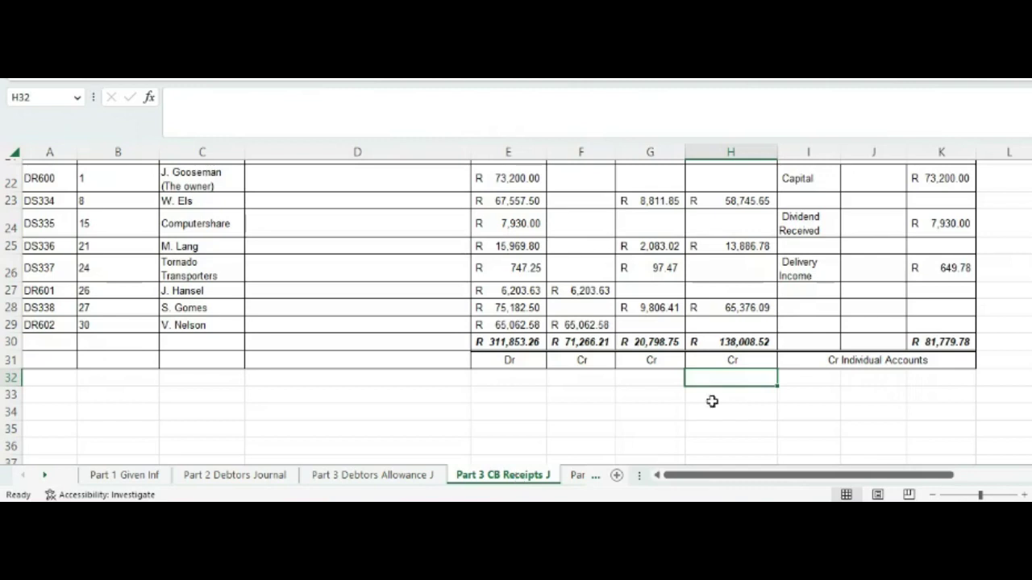
scroll(596, 394, up, 7)
scroll(603, 334, down, 7)
scroll(603, 333, up, 1)
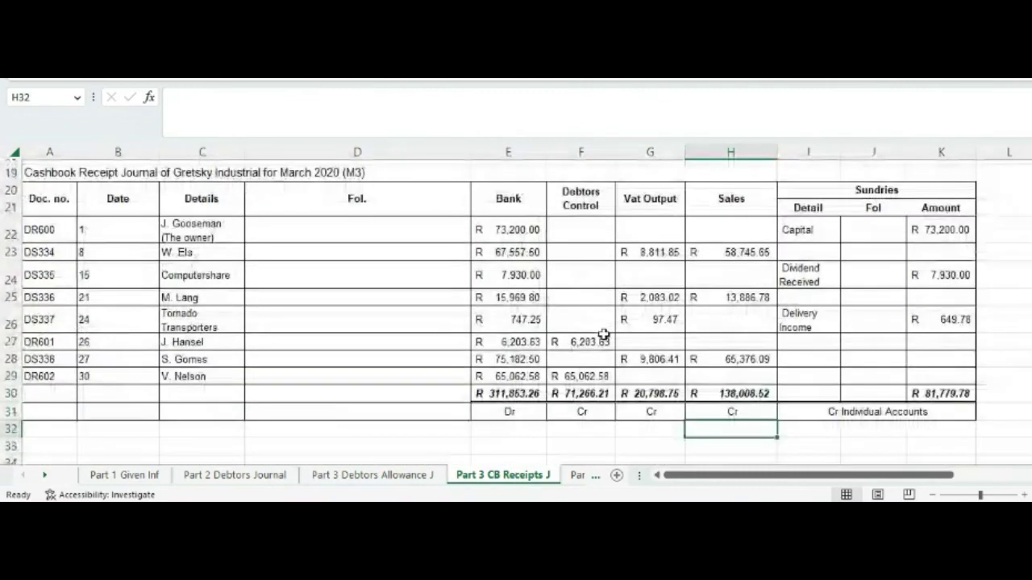